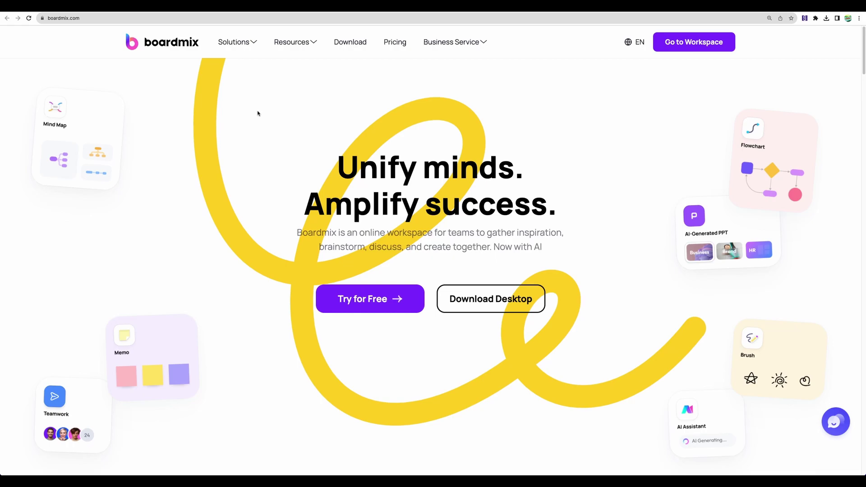
Cycle the homepage diagram demo through Flowchart, Organizational Chart, Fishbone Diagram and UML Class Diagram.
mouse_move(251, 44)
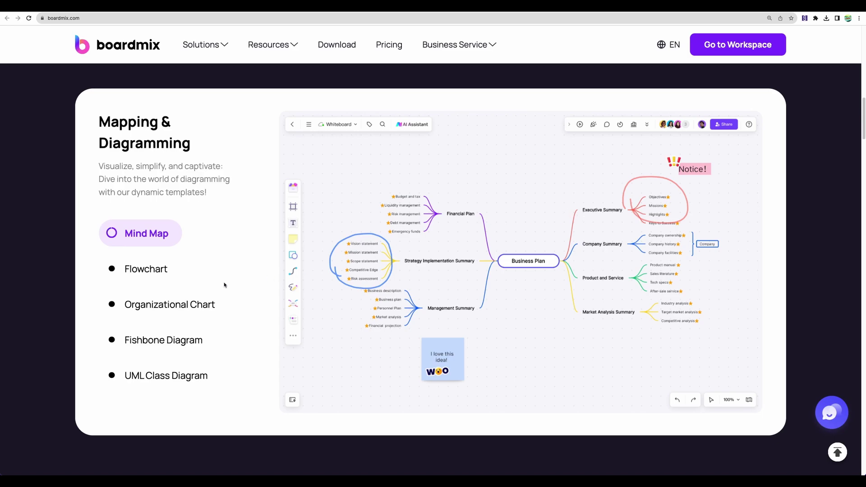
click(150, 270)
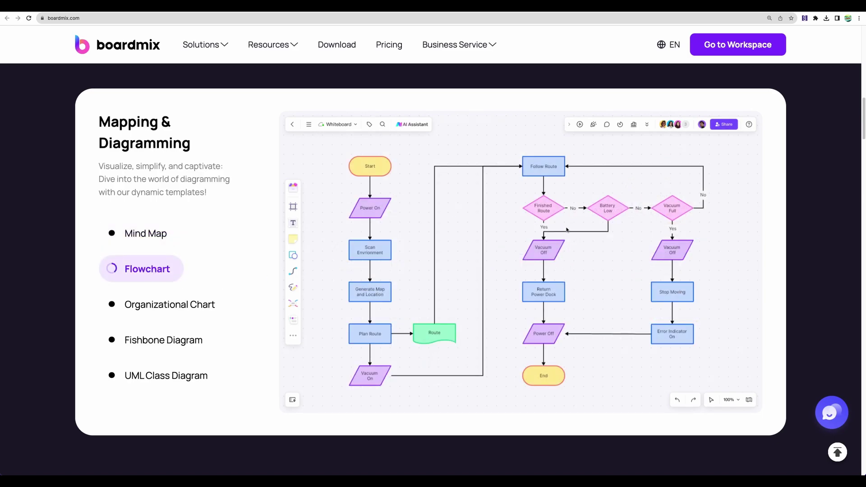
click(195, 307)
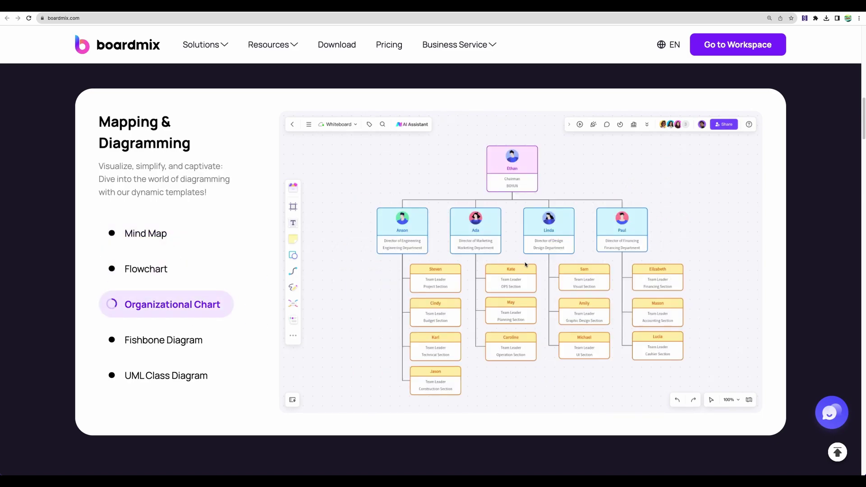
click(176, 334)
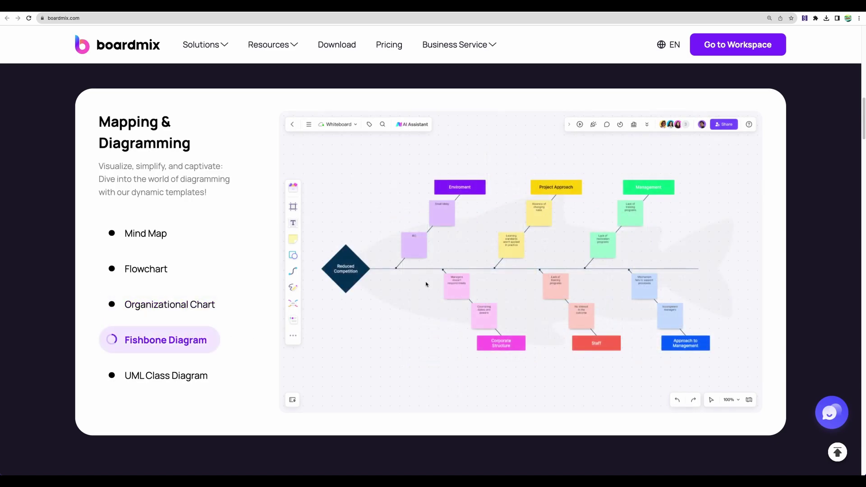
click(228, 373)
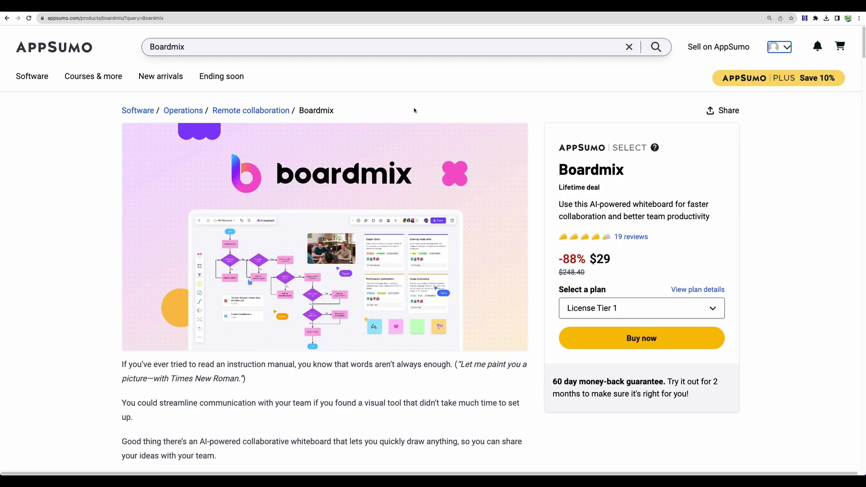
drag(242, 111, 380, 110)
click(379, 110)
scroll(536, 185, down, 10)
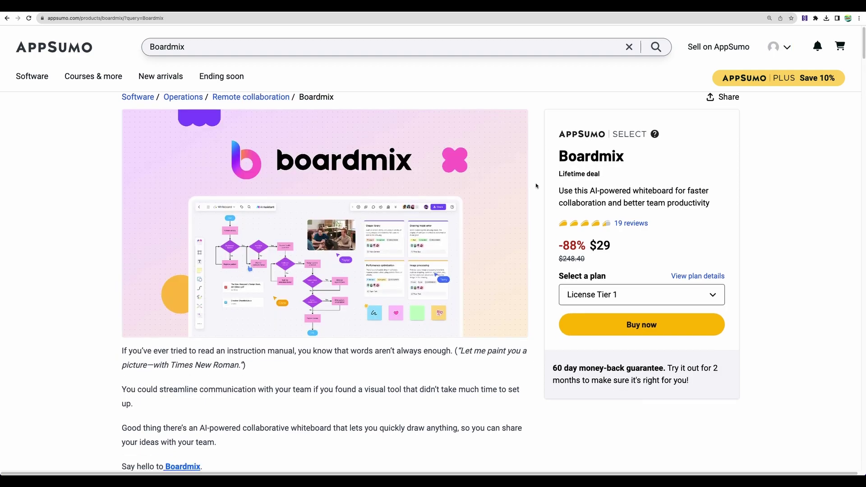
drag(356, 283, 375, 284)
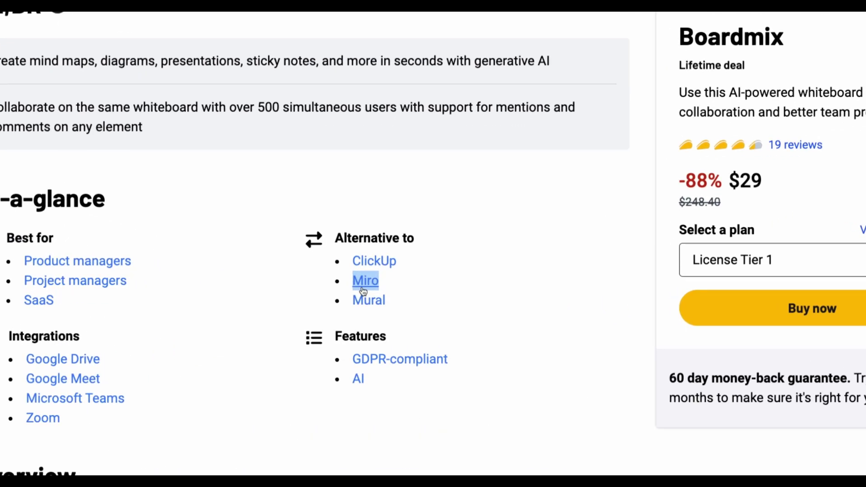
scroll(364, 292, down, 10)
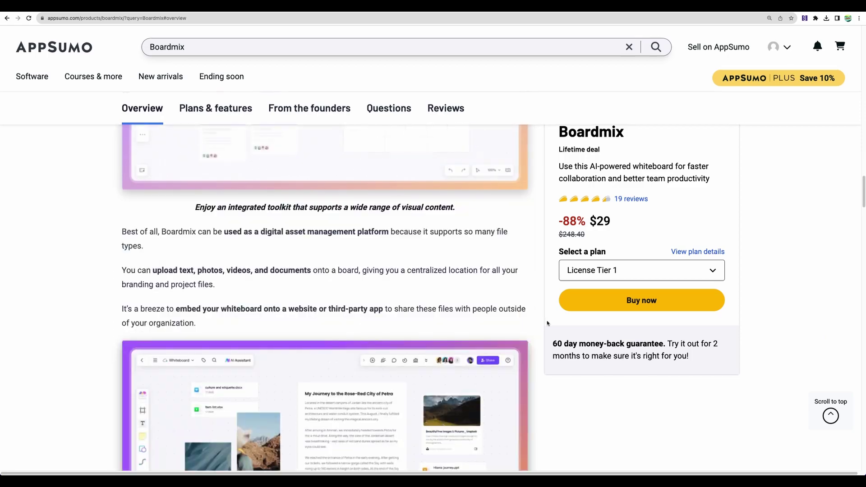
scroll(535, 322, down, 14)
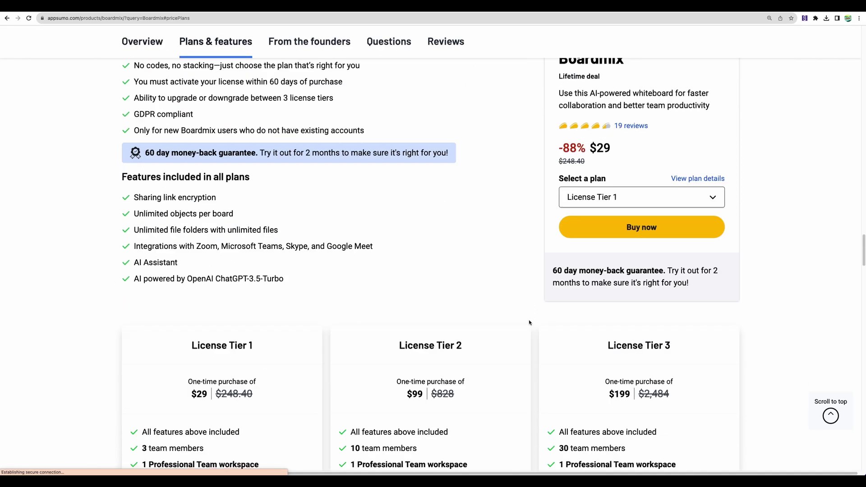
scroll(508, 310, down, 3)
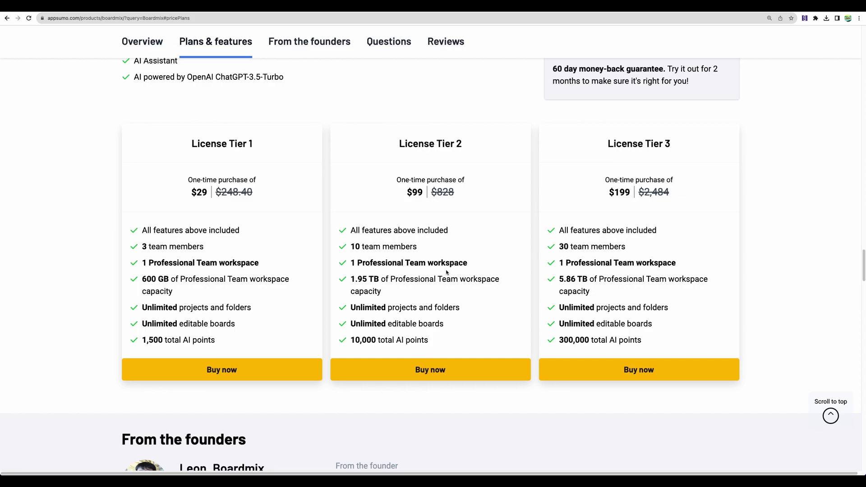
scroll(271, 207, up, 1)
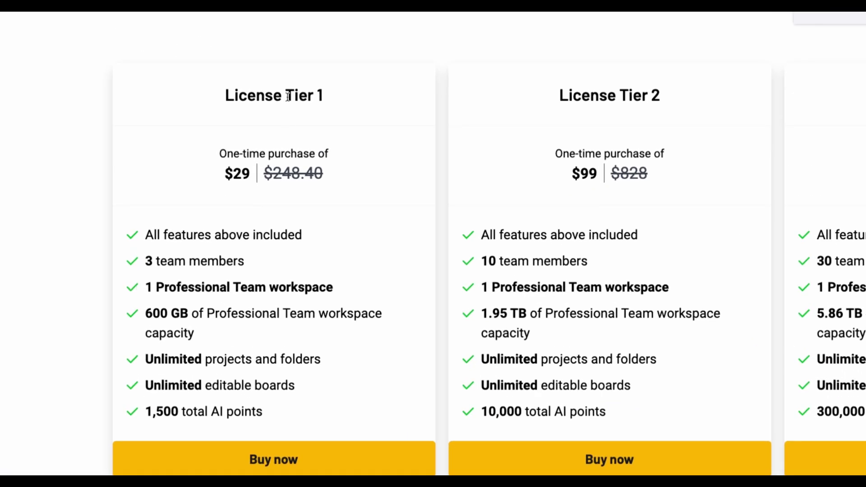
drag(144, 261, 216, 259)
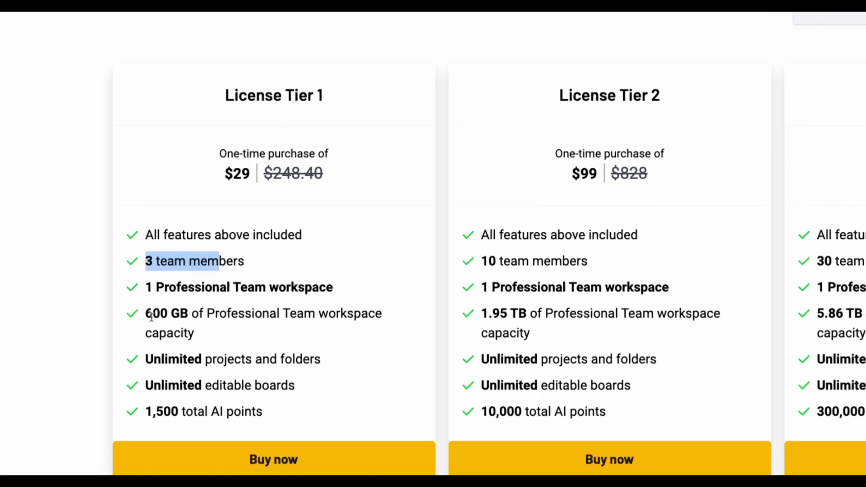
drag(147, 314, 218, 329)
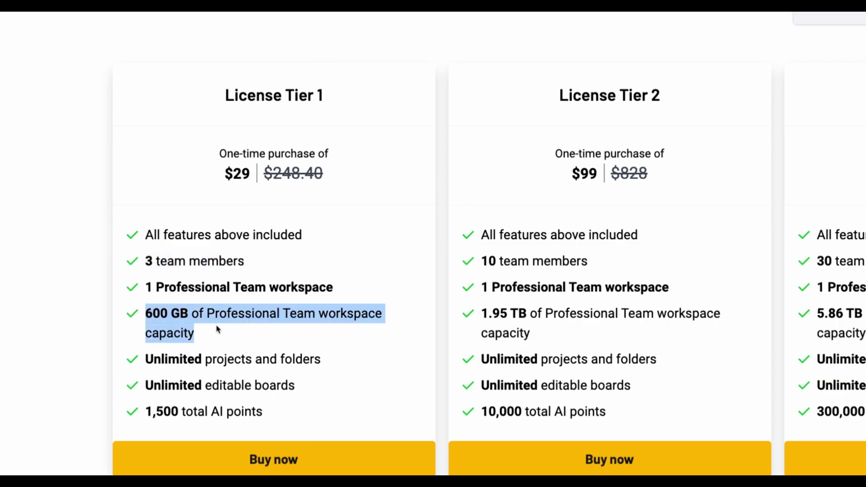
click(218, 329)
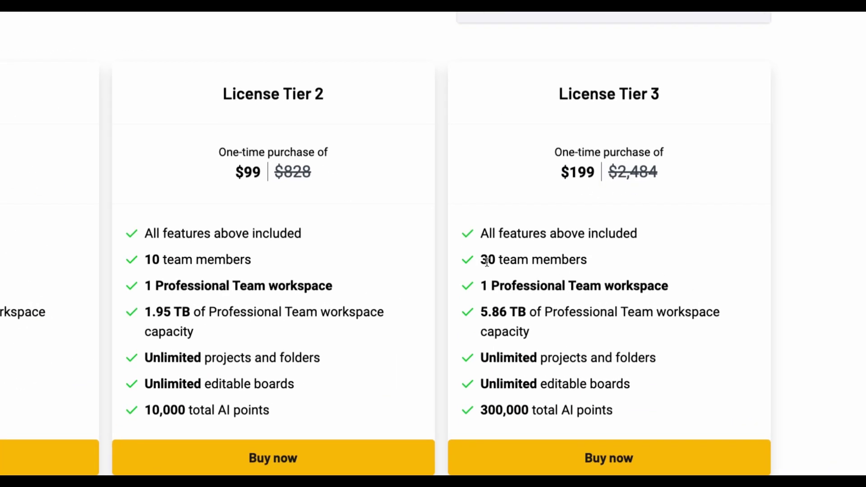
drag(559, 270, 591, 270)
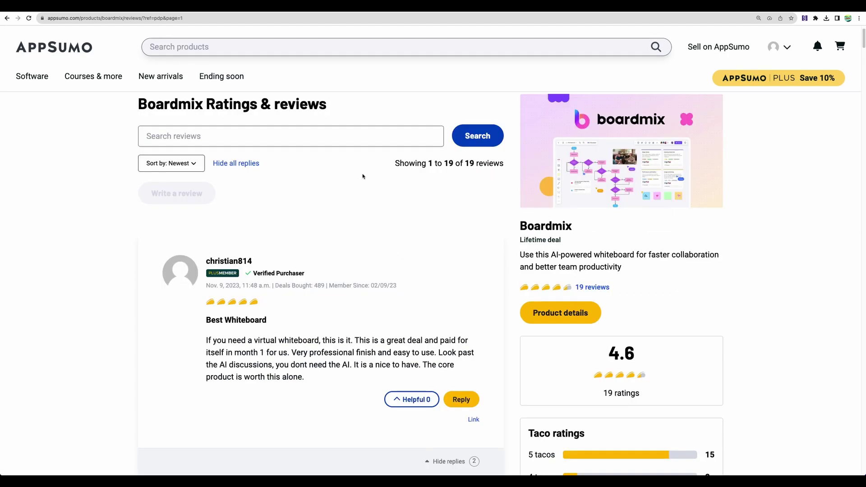
Scroll the Boardmix reviews and open the linked lifetime-deal question thread.
drag(140, 104, 226, 103)
scroll(377, 234, down, 3)
scroll(377, 234, down, 3)
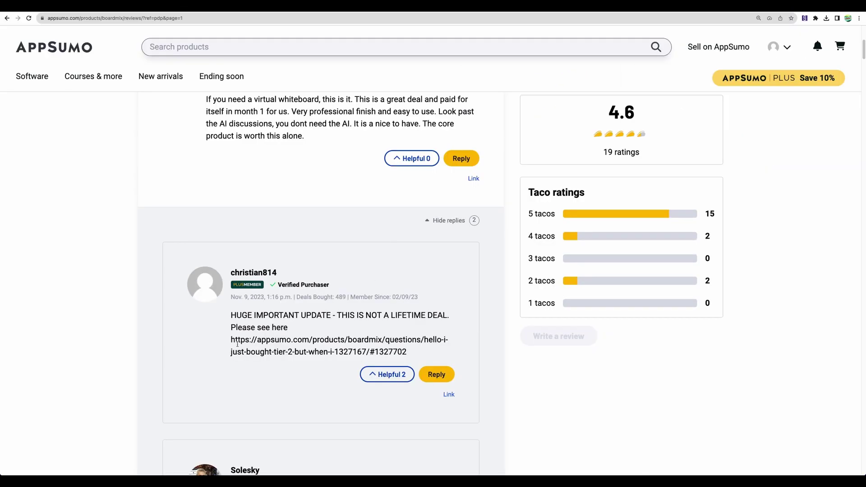
drag(238, 343, 408, 354)
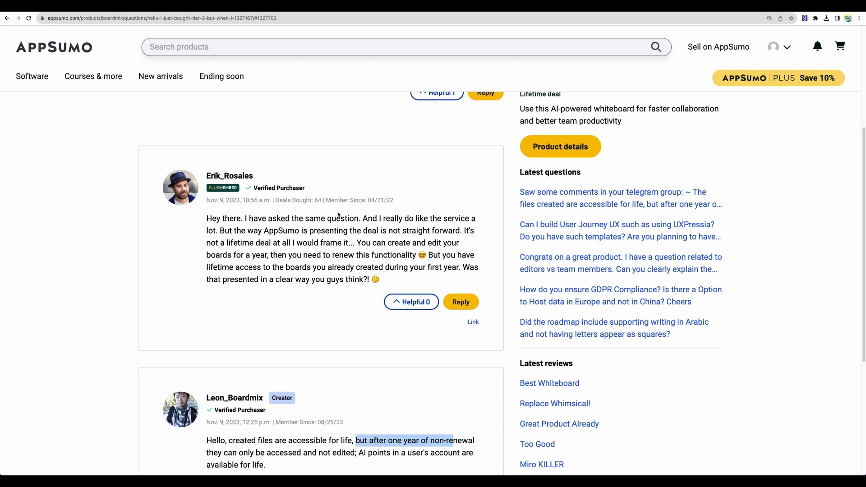
scroll(255, 219, down, 2)
click(309, 207)
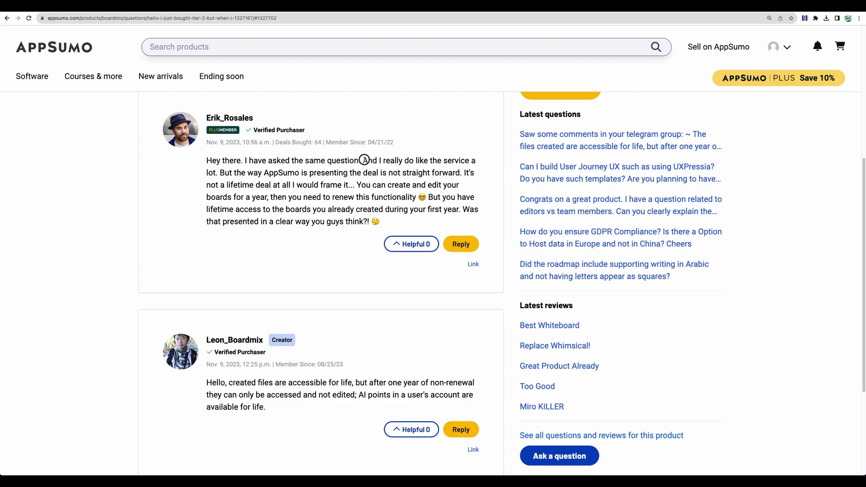
Highlight the creator's reply: files stay accessible for life but become read-only without renewal.
drag(363, 160, 270, 171)
click(270, 171)
scroll(369, 137, down, 1)
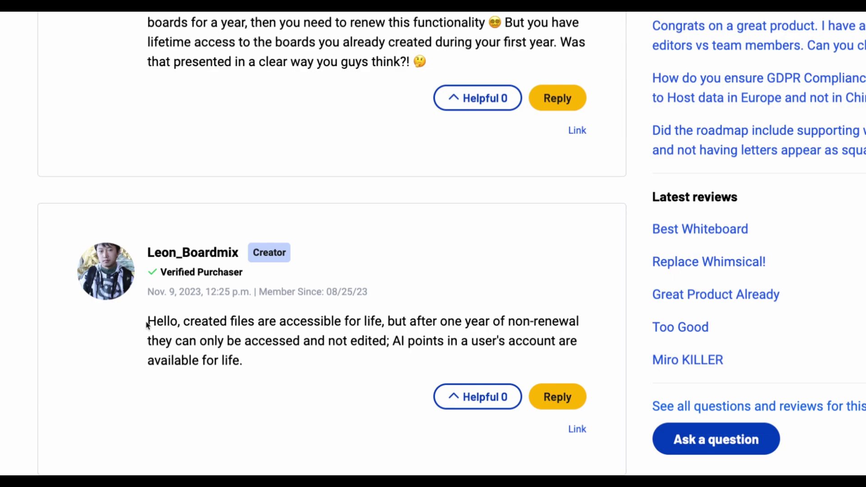
drag(148, 323, 381, 322)
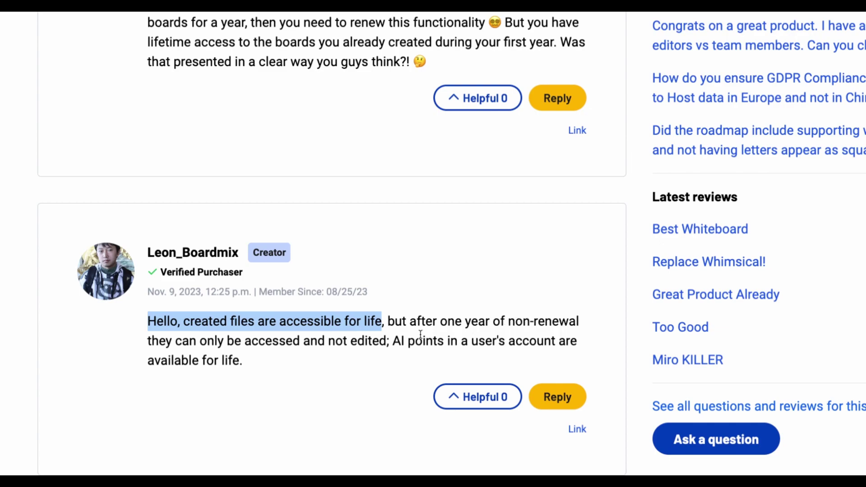
drag(390, 341, 148, 341)
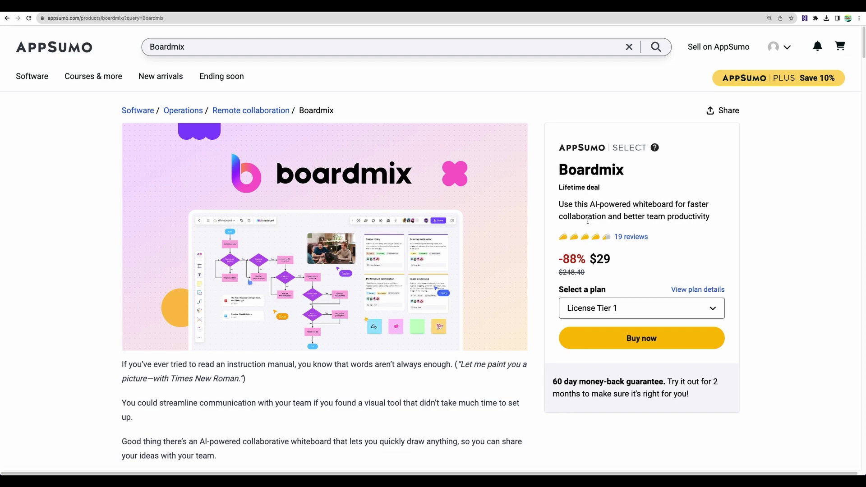
Highlight the deal summary and the 60 day money-back guarantee on the deal page.
drag(561, 217, 716, 310)
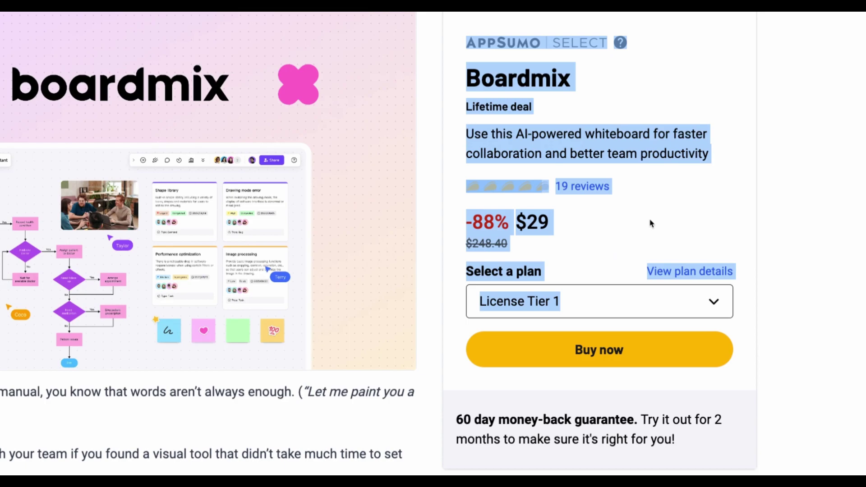
click(634, 225)
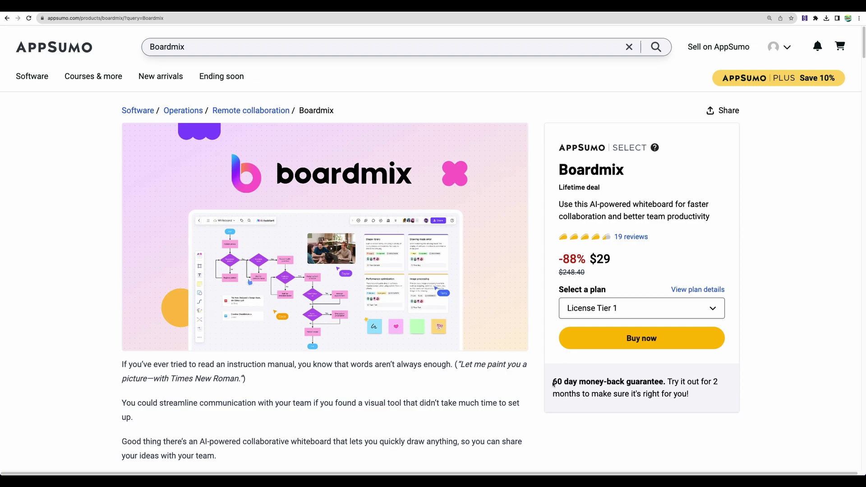
drag(554, 384, 664, 384)
click(664, 385)
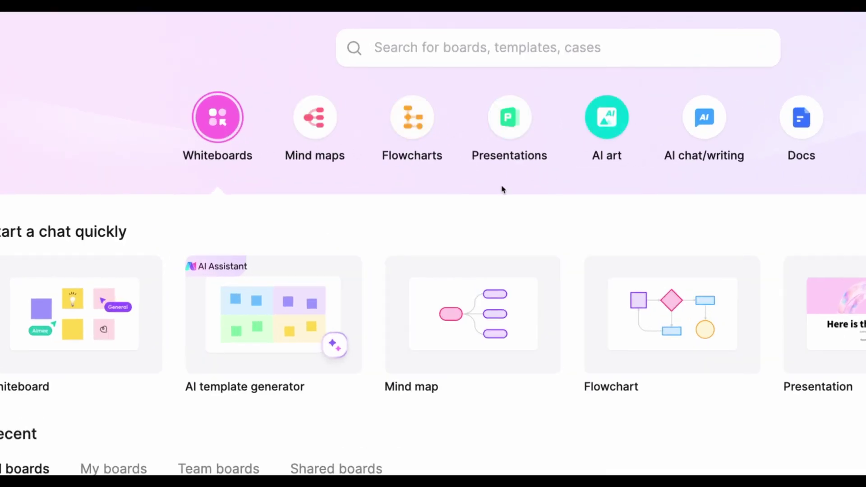
Open the 'Get started quickly with boardmix' board from Recent and dismiss the AI Assistant popup.
scroll(401, 241, down, 3)
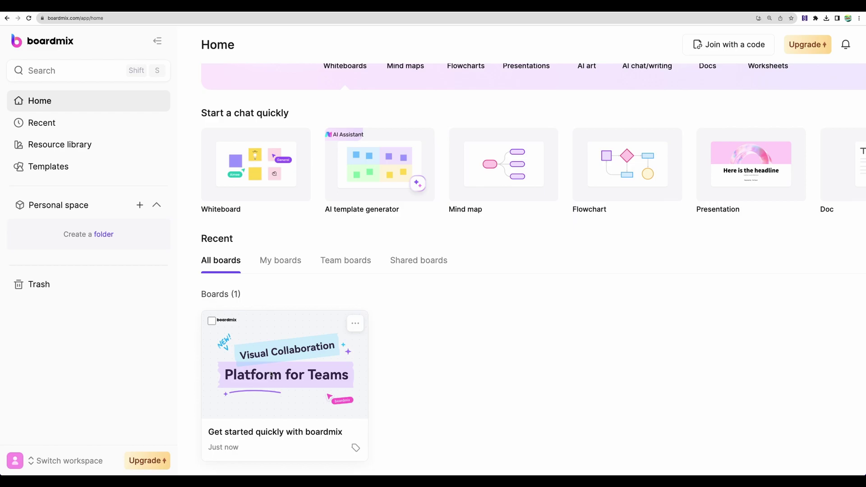
click(271, 374)
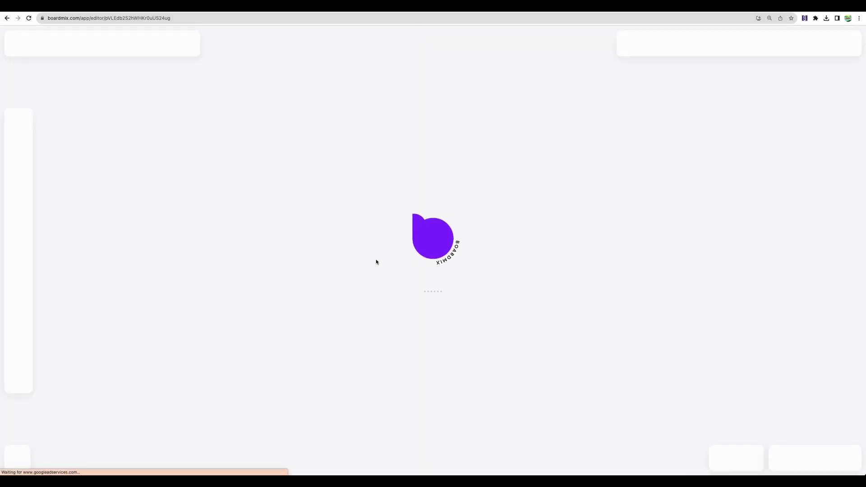
click(402, 276)
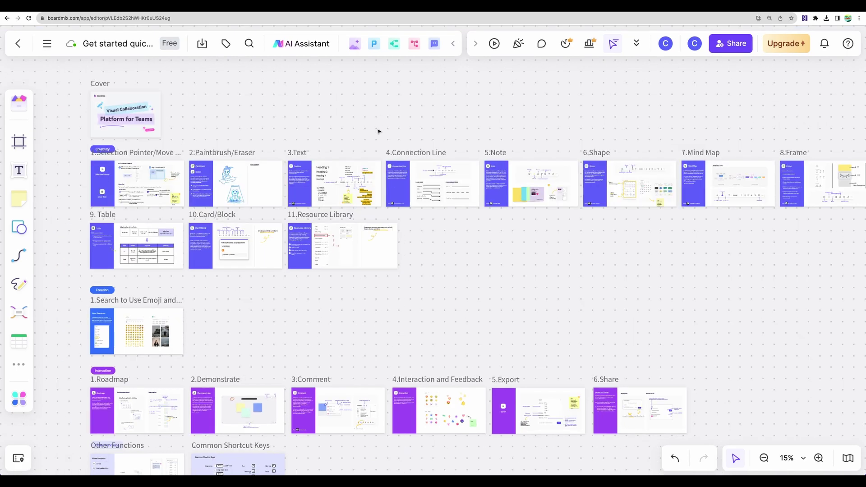
Zoom out to show all frames, then zoom in on the Selection Pointer frame.
drag(379, 129, 455, 232)
scroll(433, 140, down, 5)
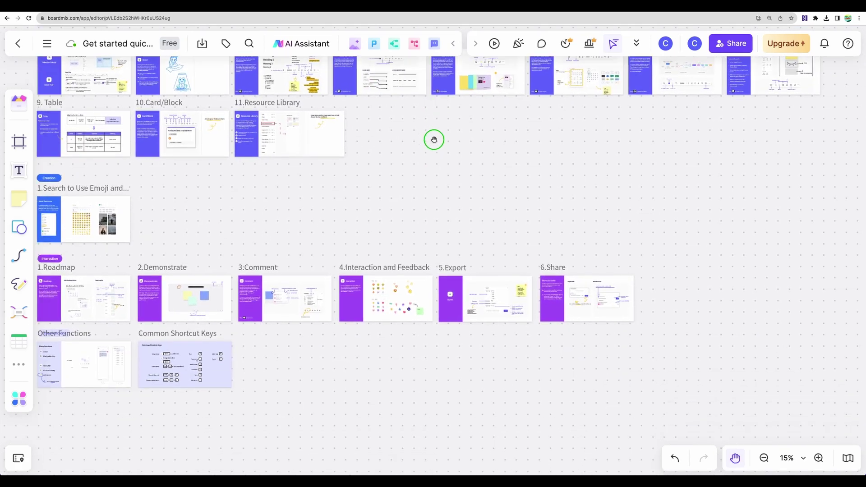
ctrl+scroll(367, 190, up, 3)
drag(364, 185, 422, 265)
key(shift+1)
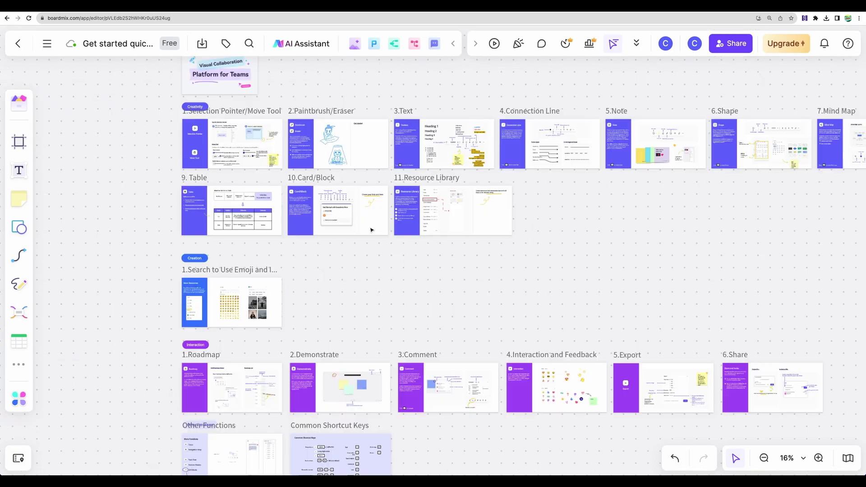
key(shift+2)
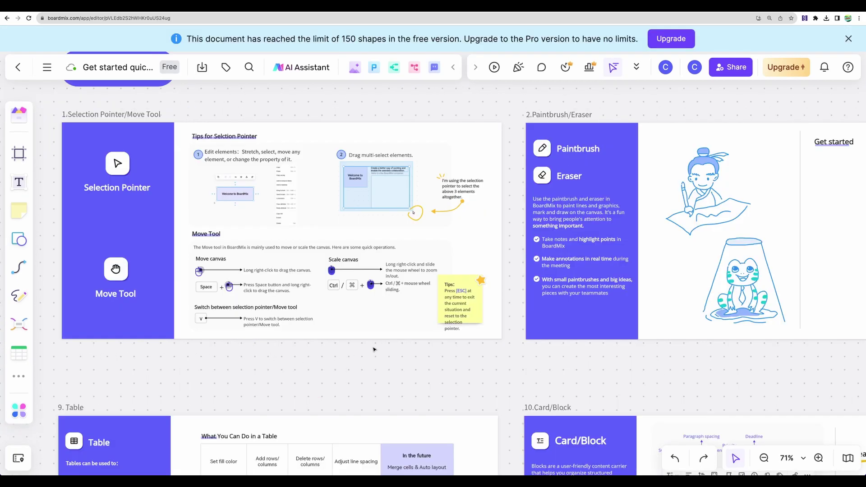
drag(389, 366, 461, 379)
Select the screenshot images inside the Tips for Selection Pointer group.
click(418, 206)
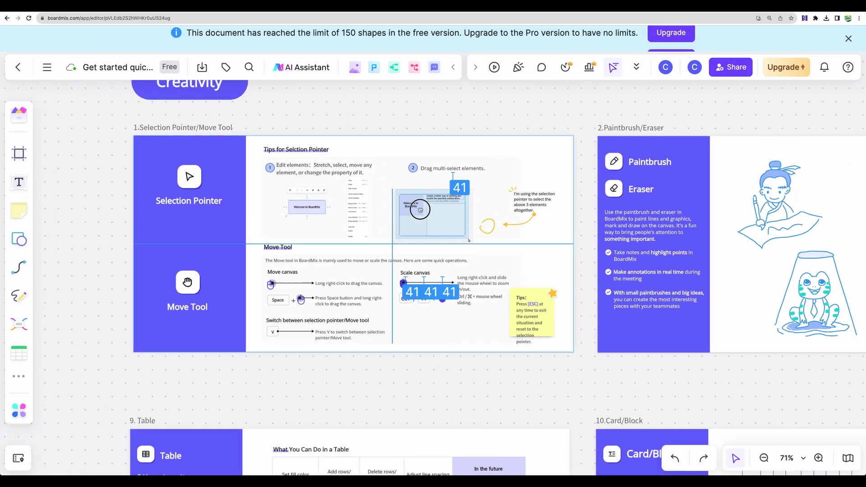
click(392, 211)
click(320, 218)
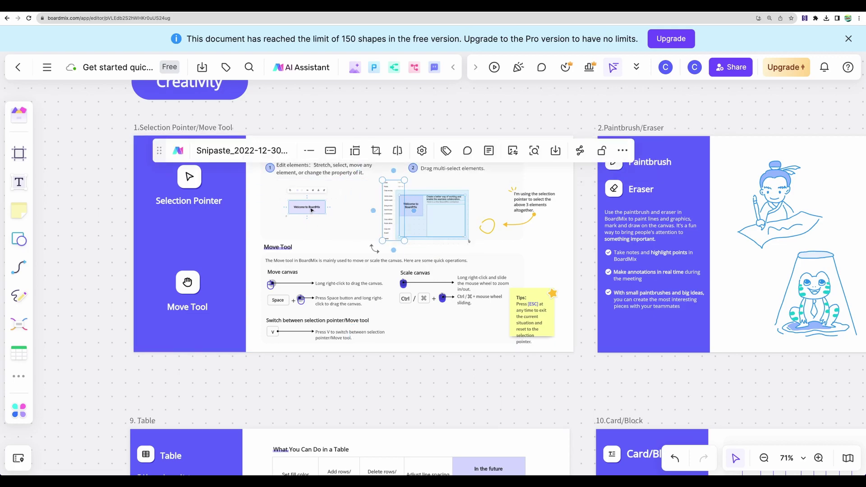
click(310, 207)
click(321, 194)
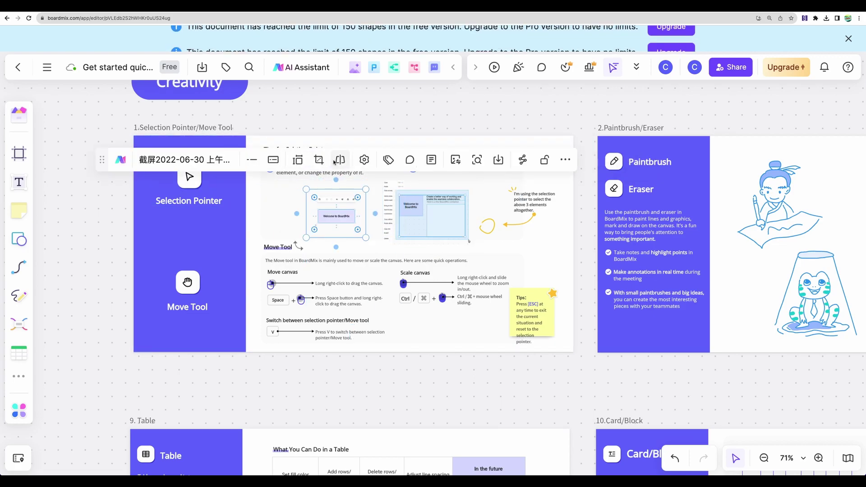
key(Escape)
Pan right through the sections and move the yellow sample note behind the cyan note.
key(v)
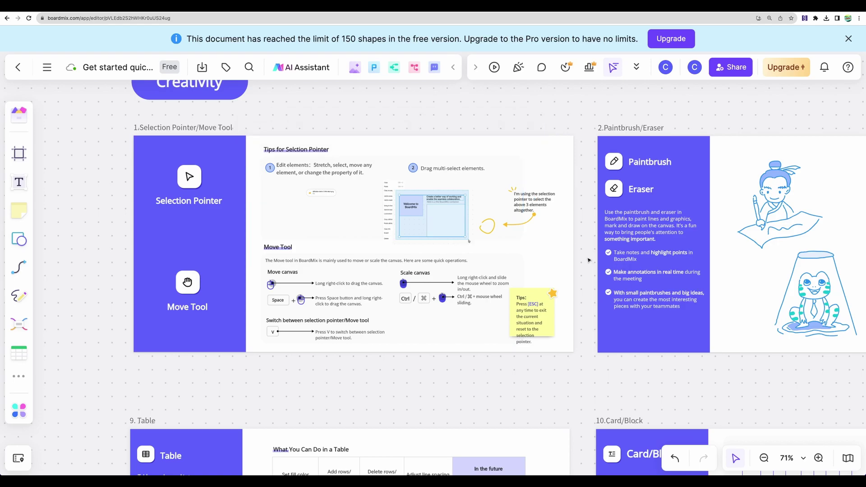
drag(588, 257, 151, 251)
key(Escape)
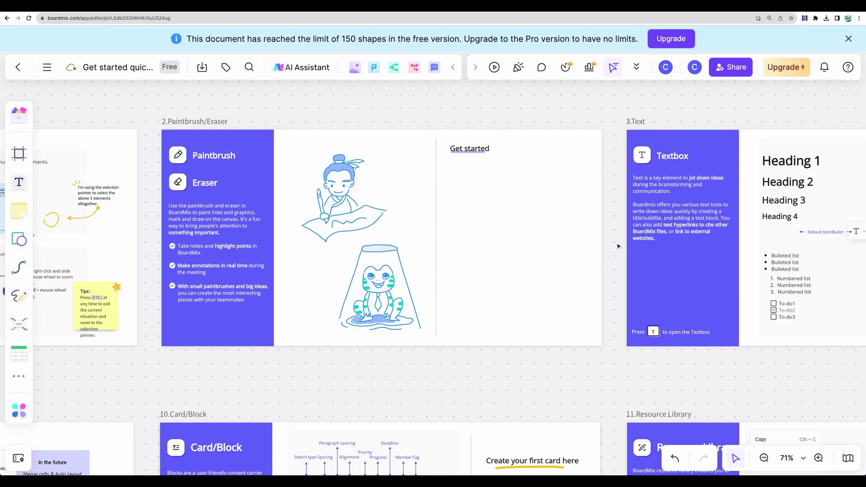
scroll(537, 236, right, 10)
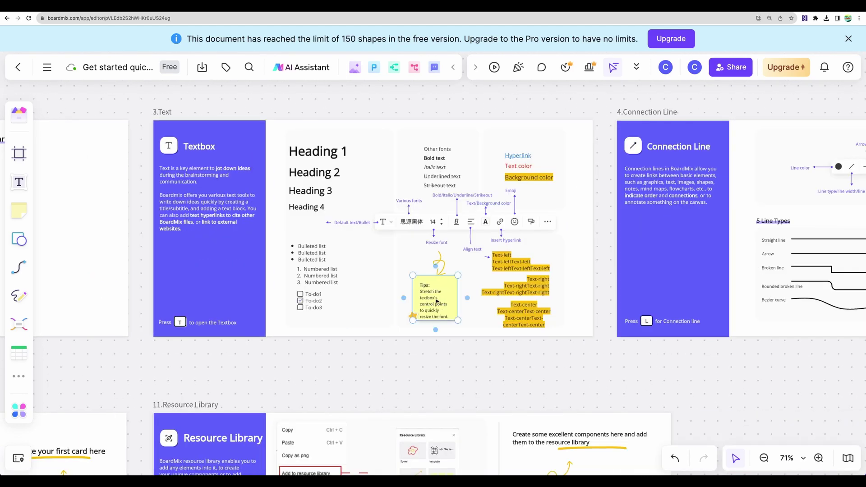
scroll(395, 266, right, 10)
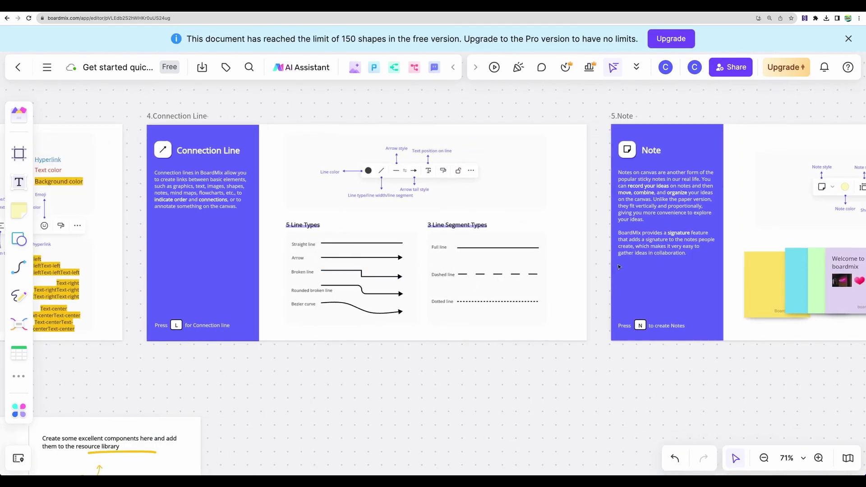
scroll(350, 255, right, 8)
click(408, 303)
drag(408, 304, 435, 272)
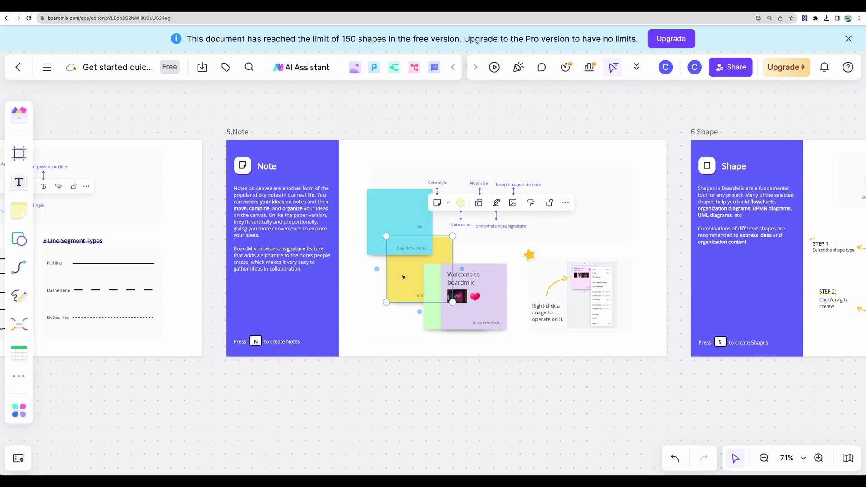
Show the sticky note style choices, then bring up the presentation options.
click(19, 210)
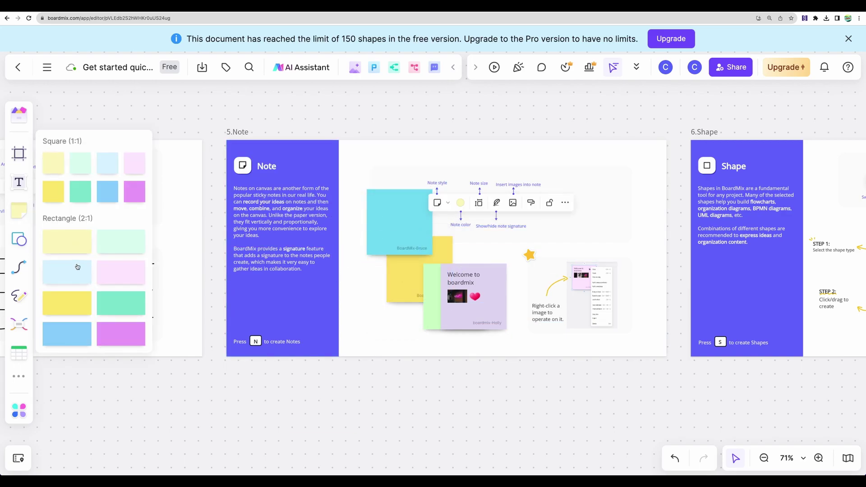
scroll(523, 291, right, 12)
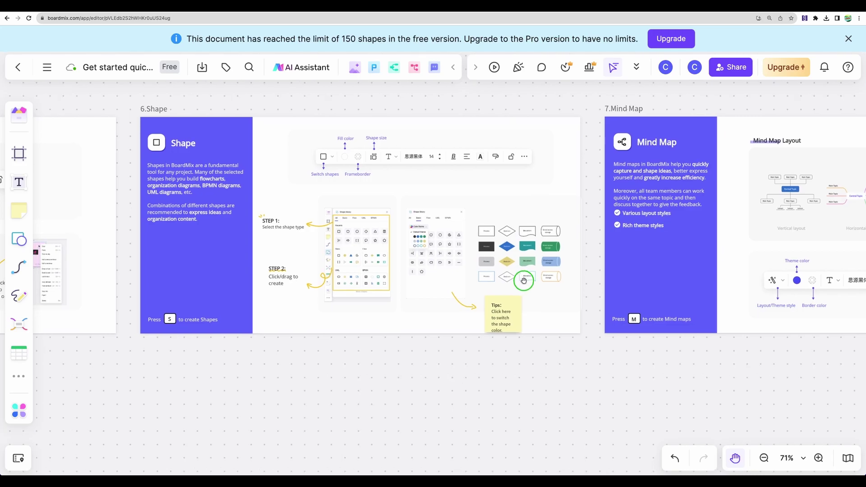
scroll(515, 253, right, 10)
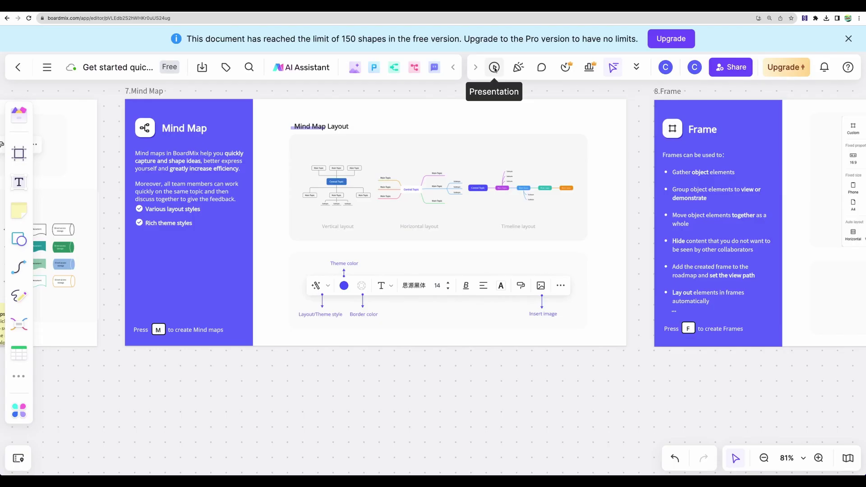
click(492, 65)
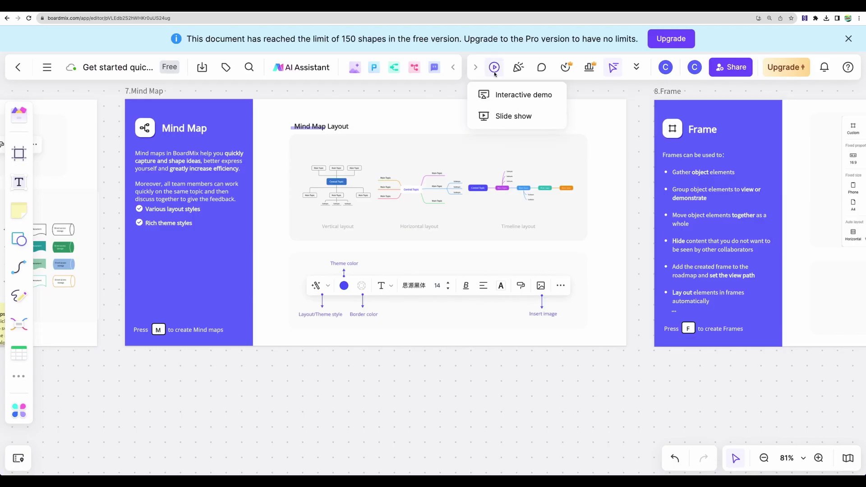
Run an interactive demo, advancing nine slides to the Table section, then end it.
click(510, 96)
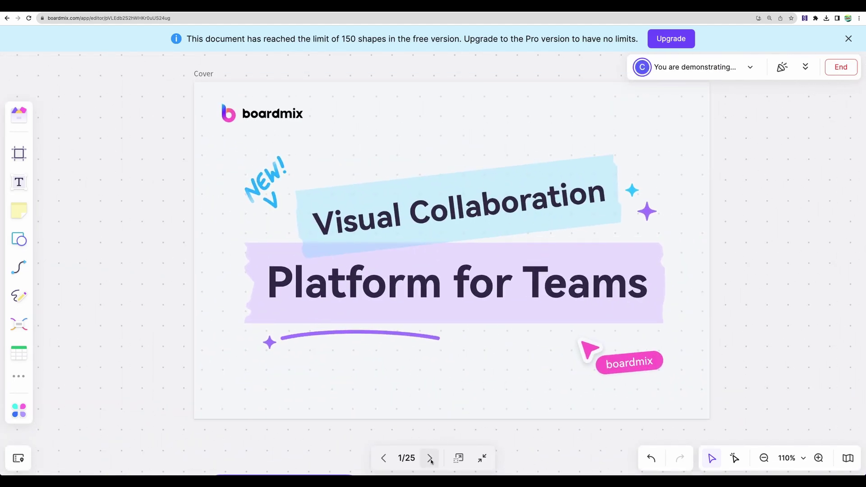
click(431, 460)
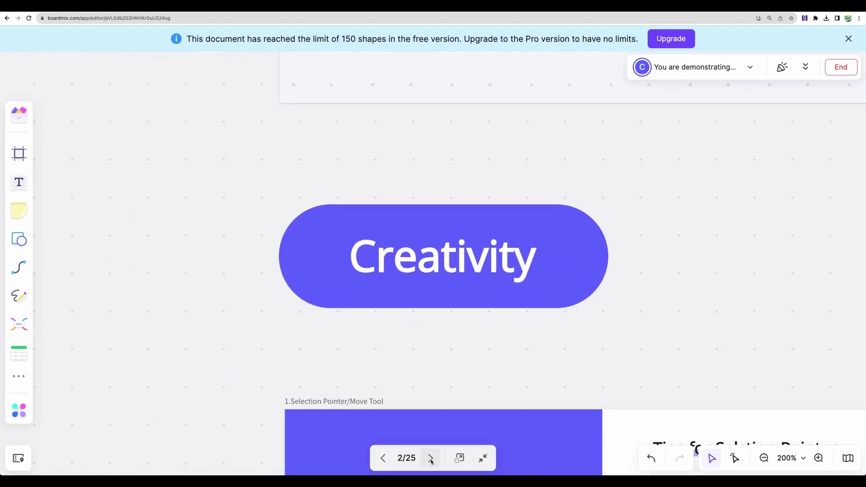
click(431, 459)
click(431, 460)
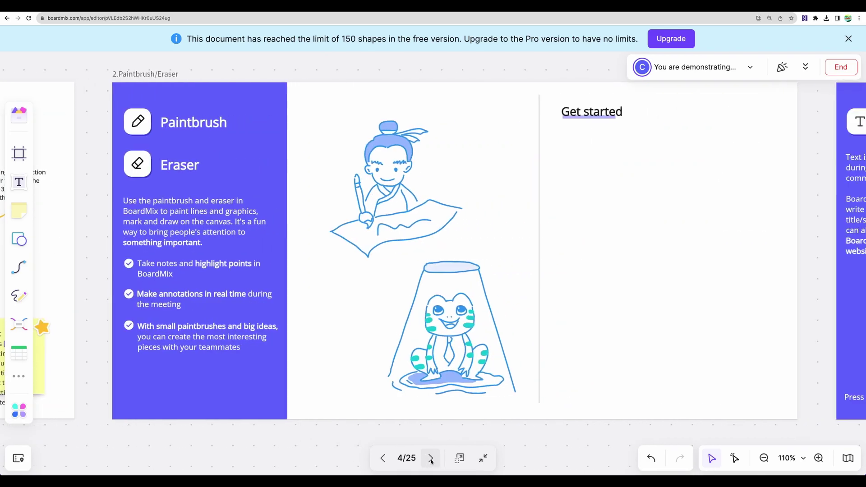
click(431, 460)
click(431, 459)
click(431, 460)
click(431, 459)
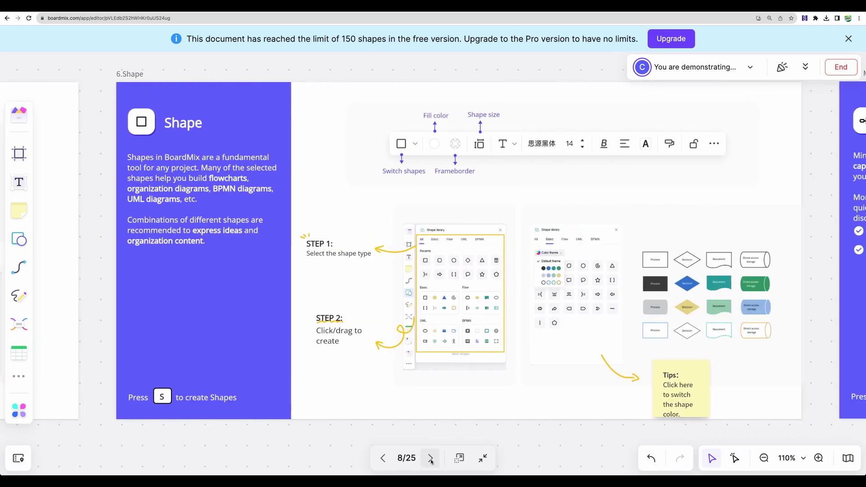
click(431, 460)
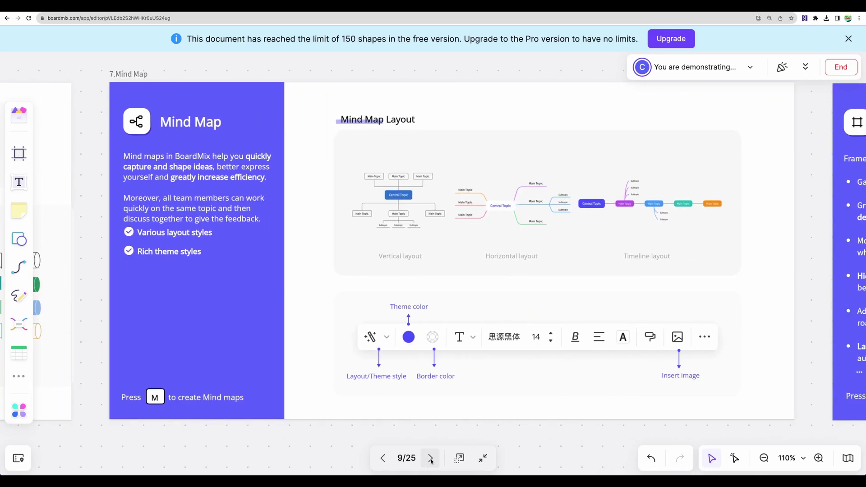
click(431, 460)
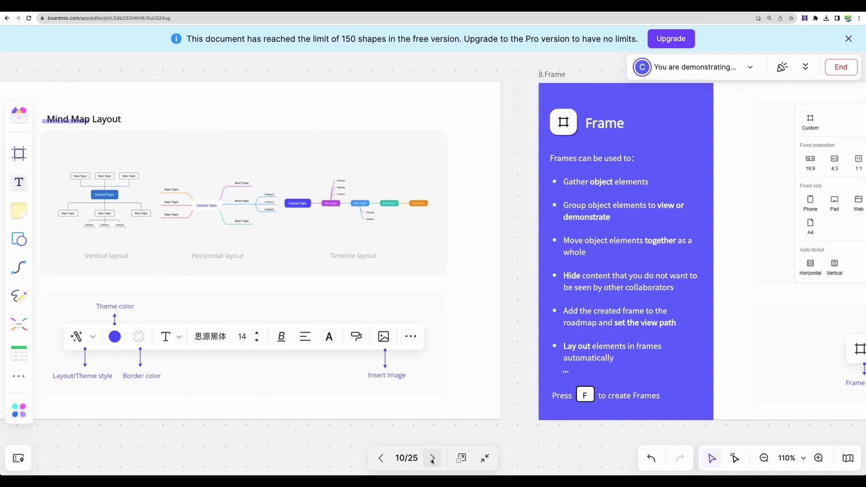
click(431, 459)
key(Escape)
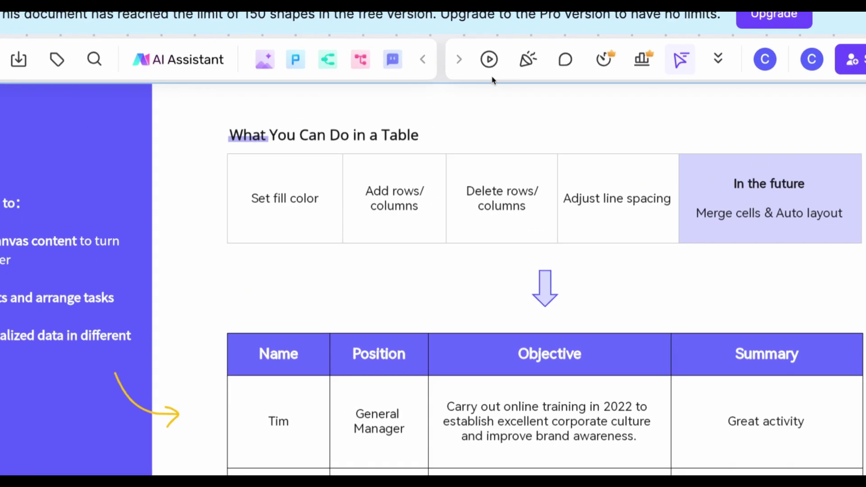
Start a full-screen slide show and advance through the first nine slides.
click(495, 67)
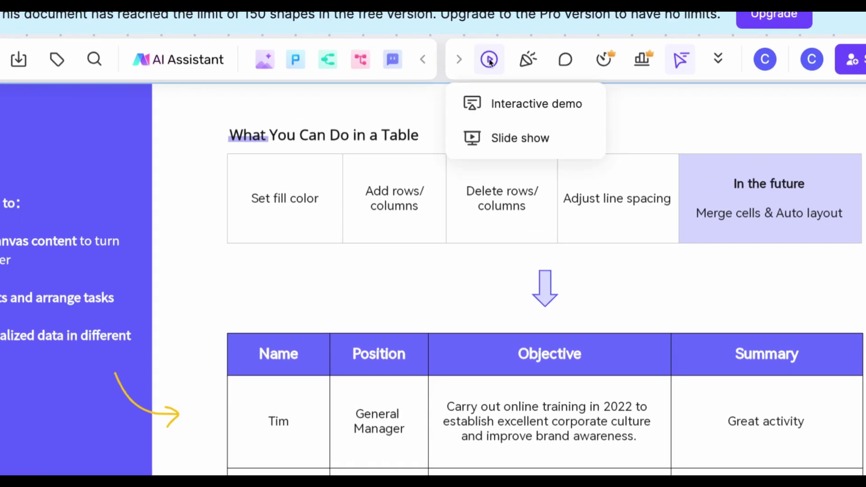
click(521, 139)
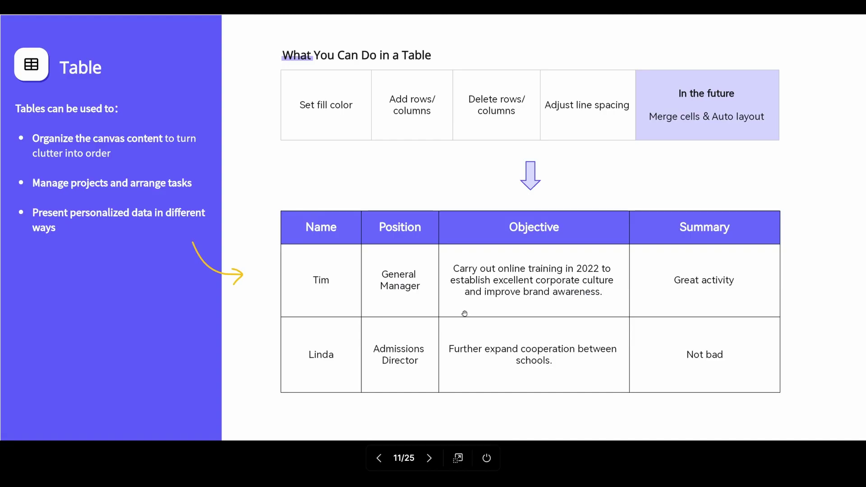
click(430, 459)
click(430, 458)
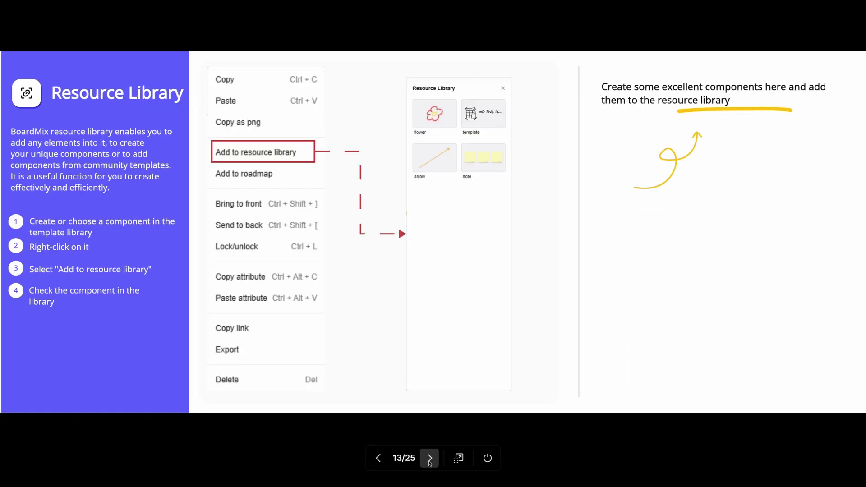
click(429, 459)
click(429, 459)
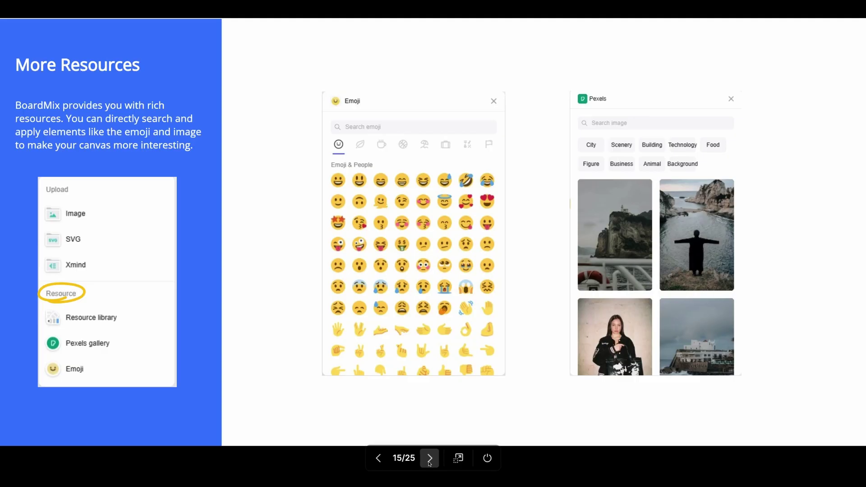
click(430, 459)
click(430, 458)
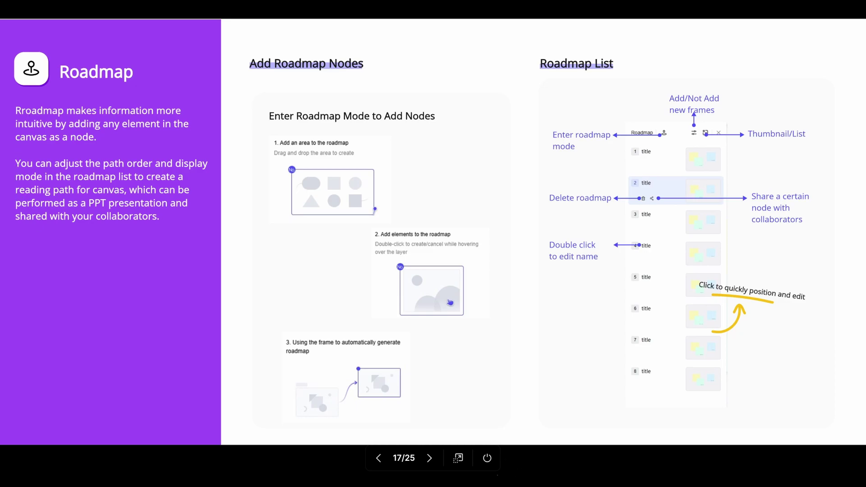
click(429, 459)
click(429, 459)
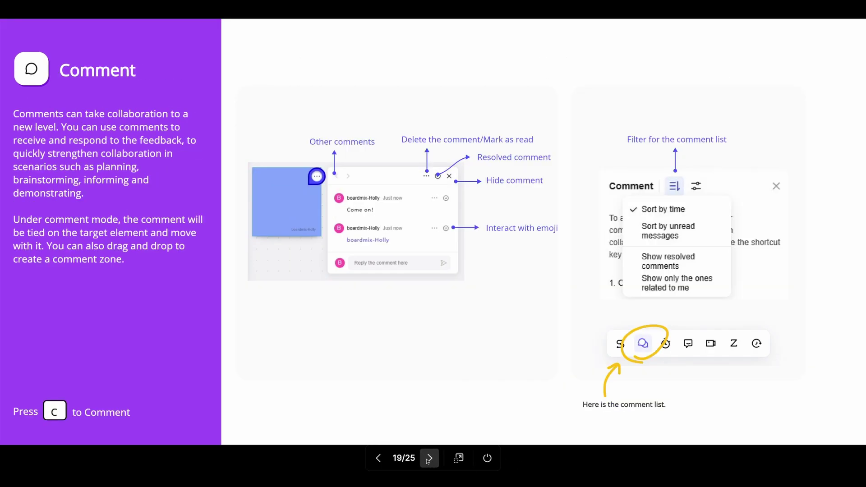
click(430, 459)
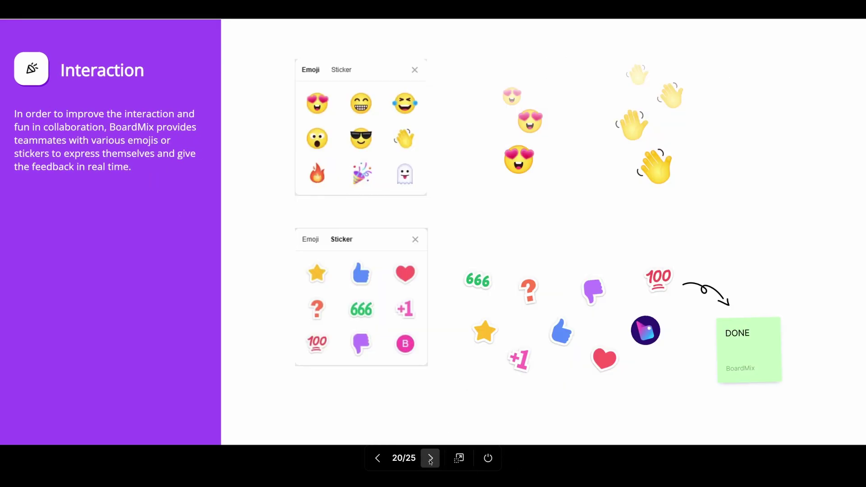
click(431, 460)
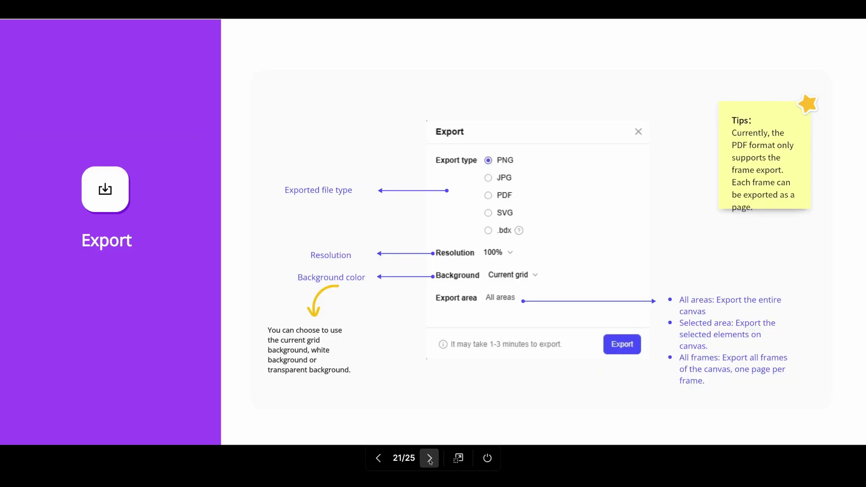
Advance from the Export slide through Other and More Functions to Common Shortcut Keys.
click(459, 458)
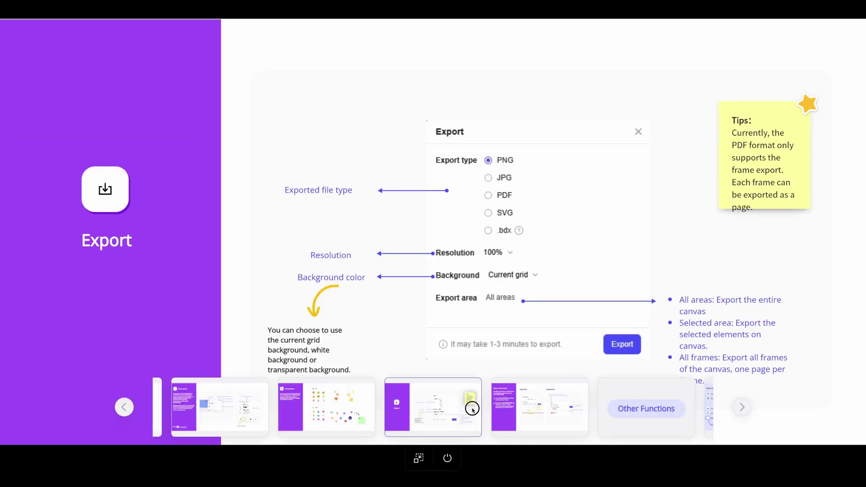
click(632, 406)
click(632, 409)
click(686, 414)
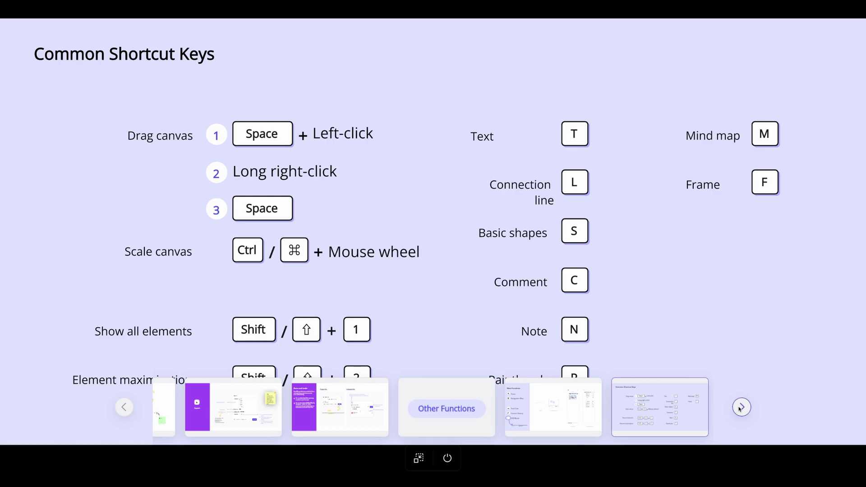
scroll(418, 269, down, 3)
Exit the slideshow and browse the Frame presets and table insert options.
key(Escape)
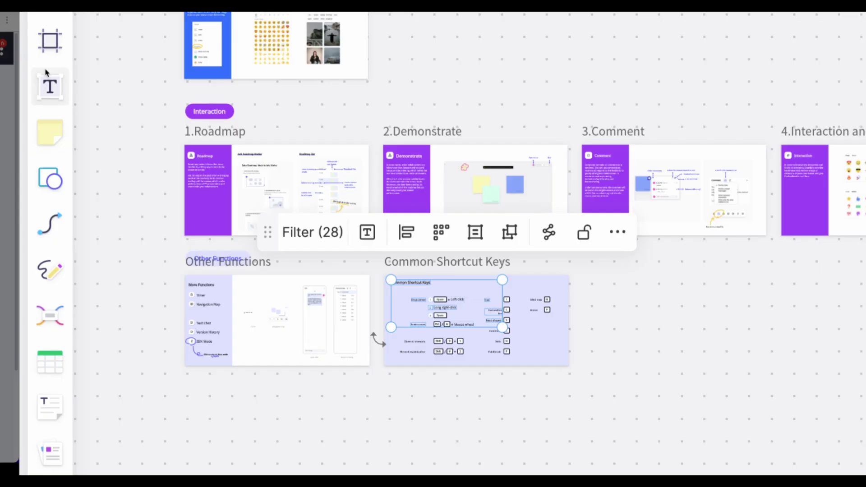
click(47, 43)
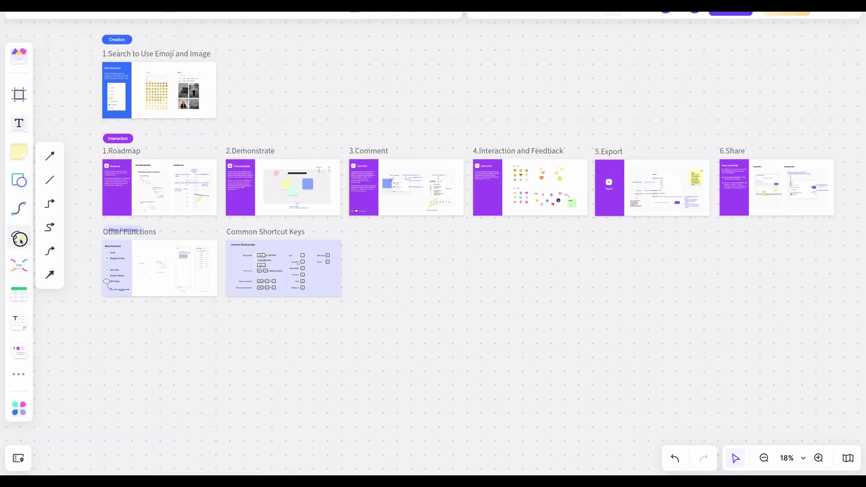
mouse_move(20, 267)
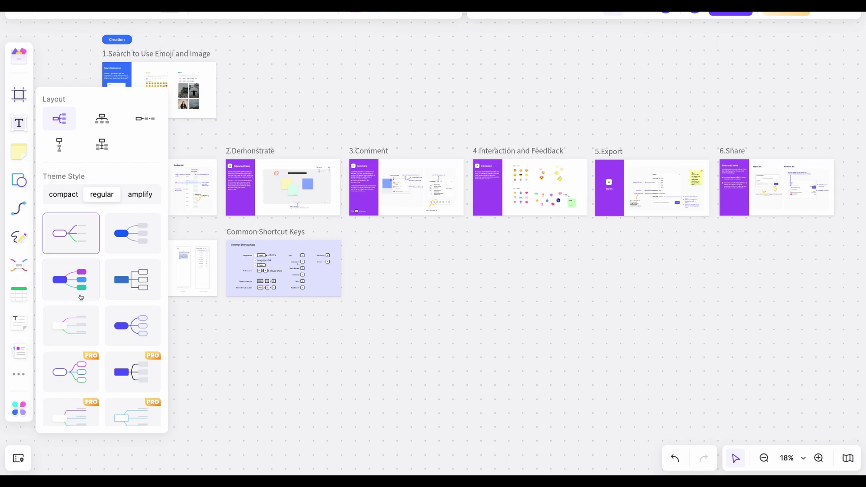
click(20, 295)
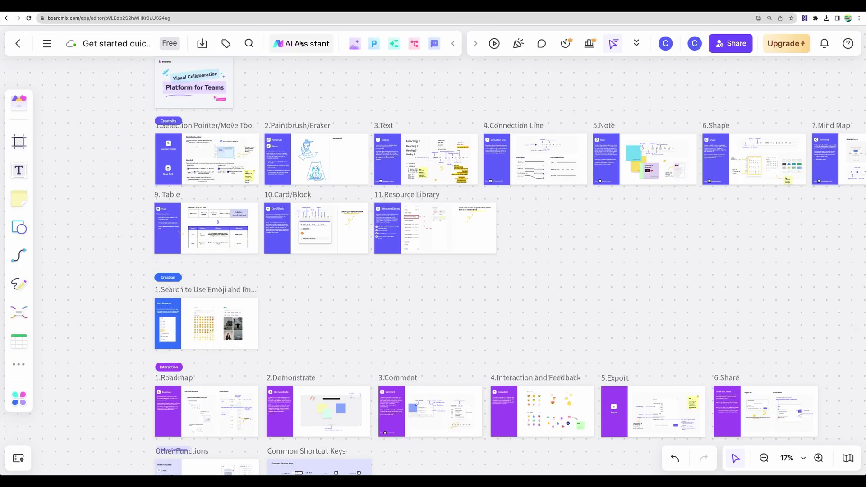
Copy the board's share link from the Share panel.
click(722, 47)
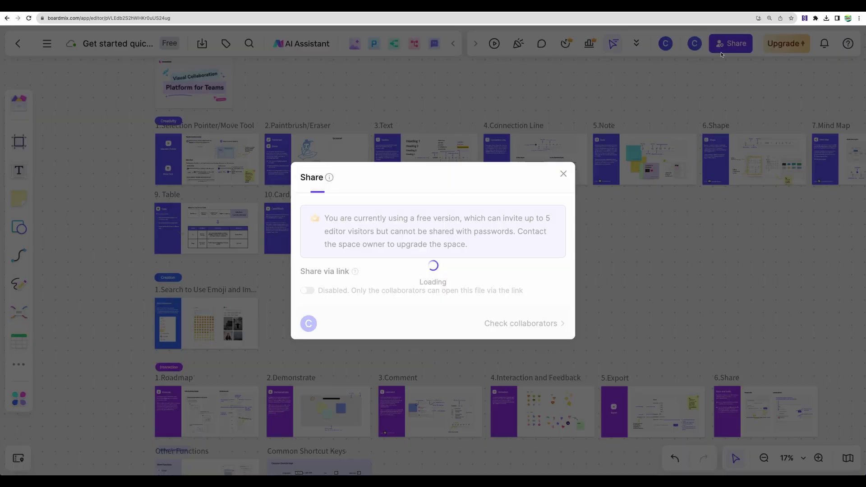
click(544, 283)
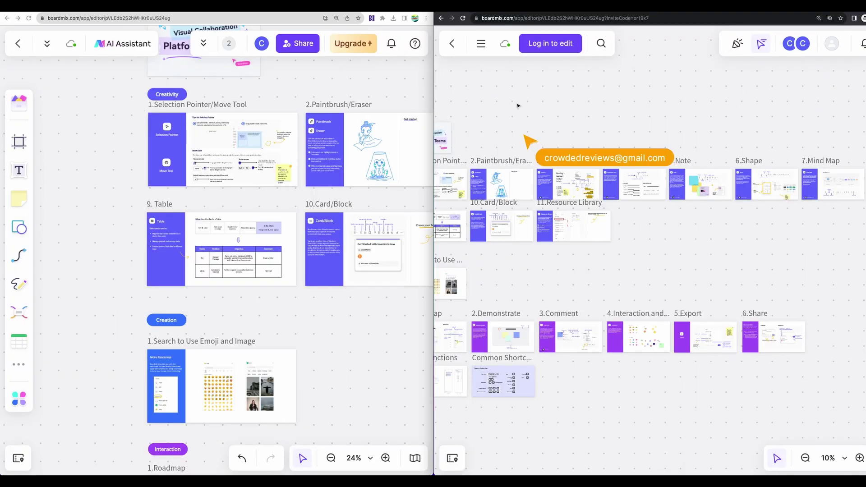
scroll(600, 268, up, 5)
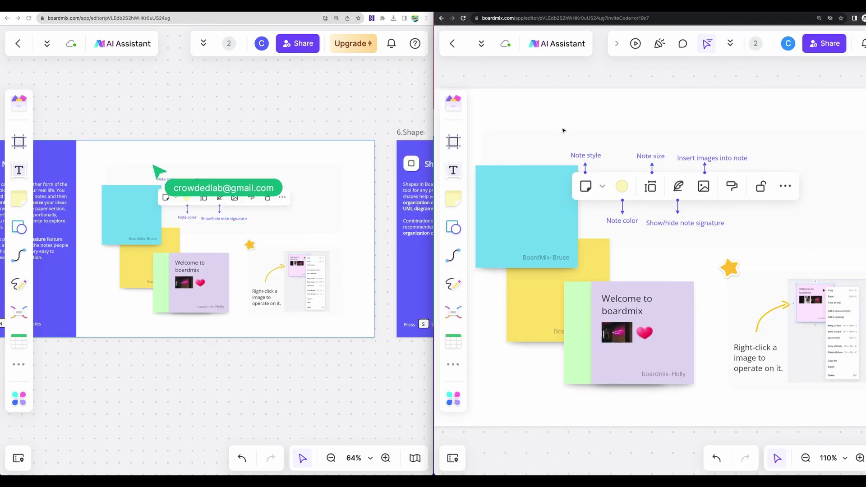
Rearrange the cyan, purple Welcome, yellow and green sample sticky notes.
click(543, 213)
drag(543, 213, 567, 189)
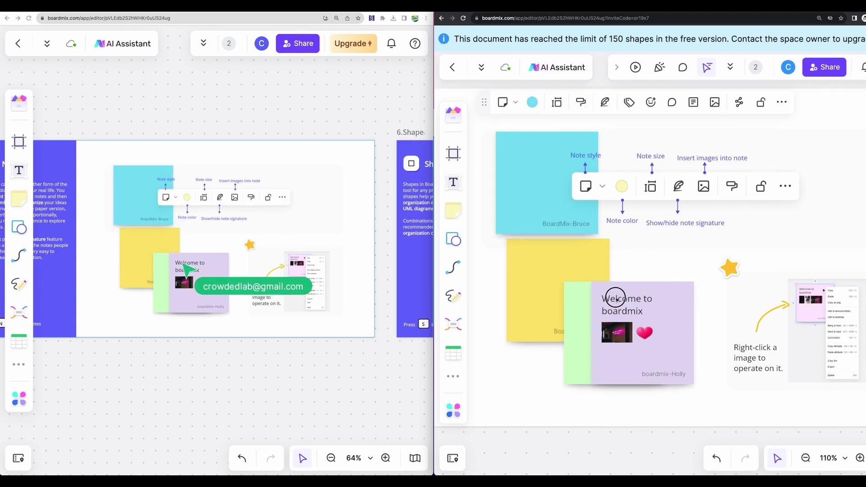
drag(611, 300, 681, 283)
drag(550, 265, 563, 249)
drag(604, 337, 552, 358)
drag(690, 302, 656, 240)
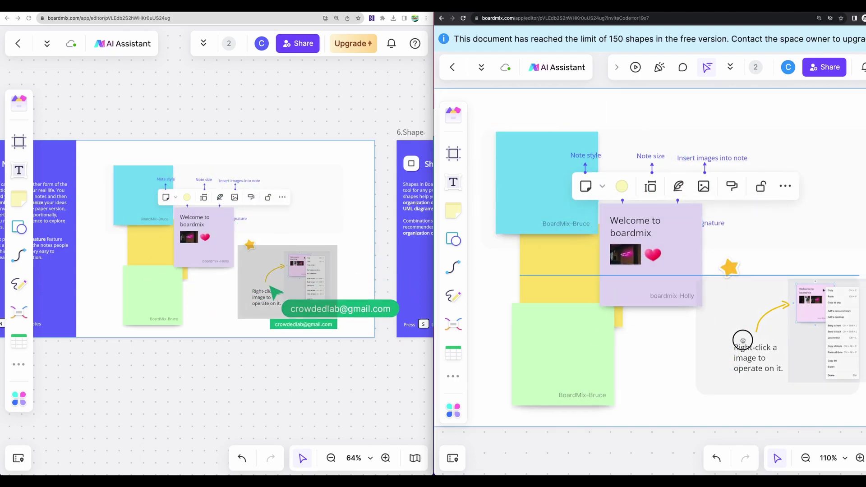
drag(546, 337, 519, 296)
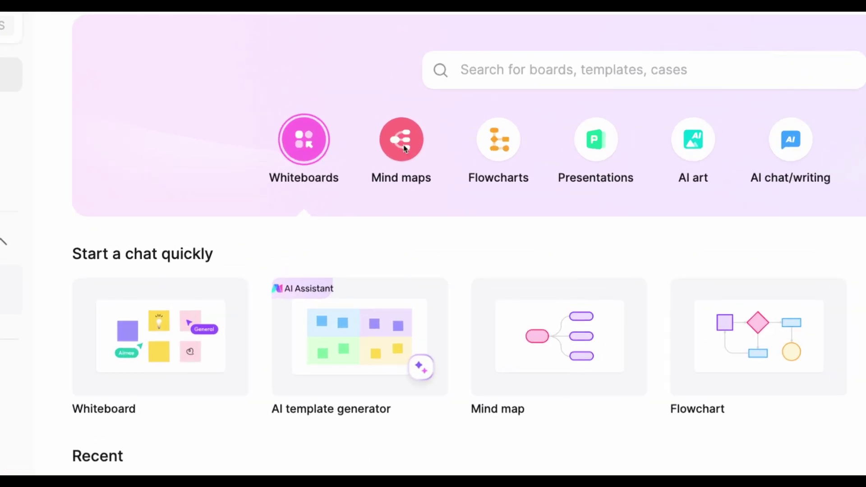
Start a new board from the Salvador Dali template in the Mind maps category.
click(412, 143)
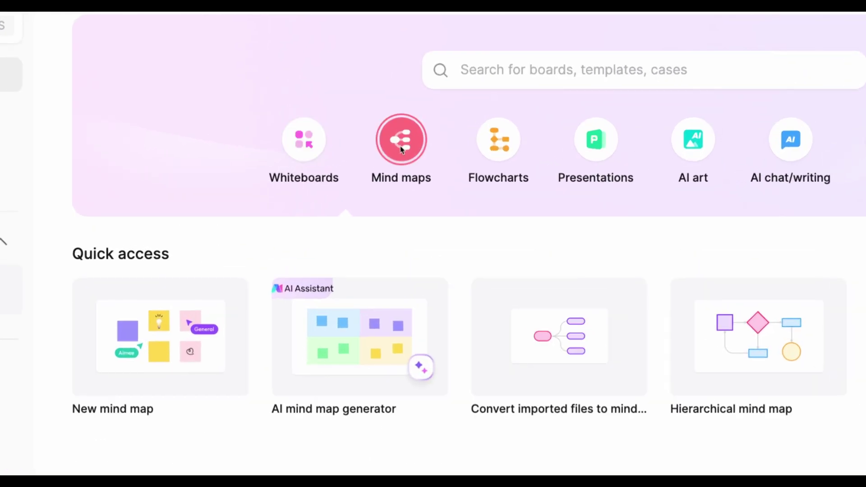
scroll(493, 291, down, 6)
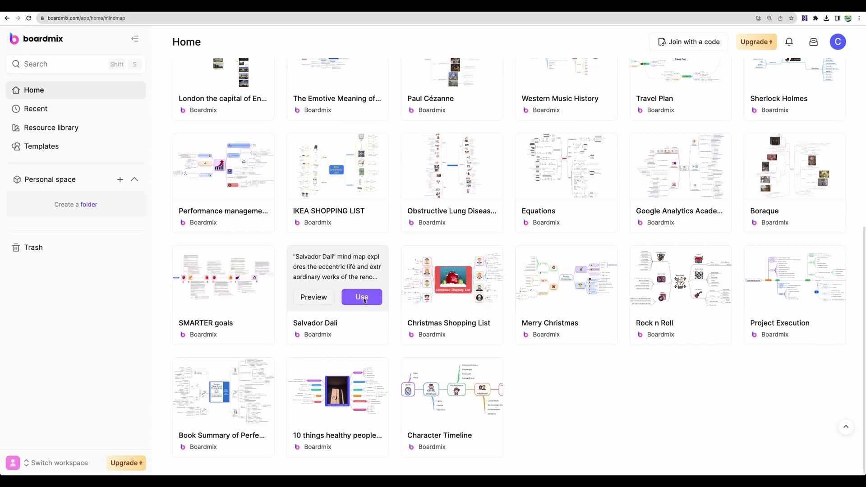
click(364, 300)
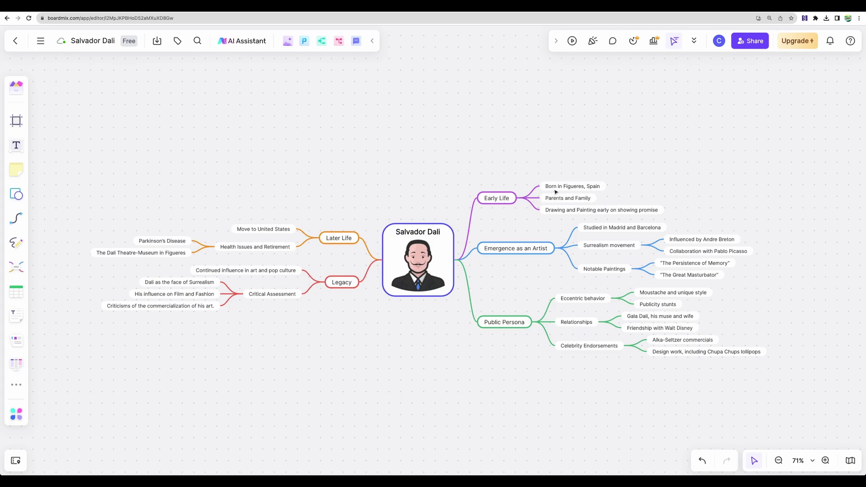
Add two subtopics under Born in Figueres, Spain and view branch colours for Drawing and Painting.
click(556, 190)
click(619, 186)
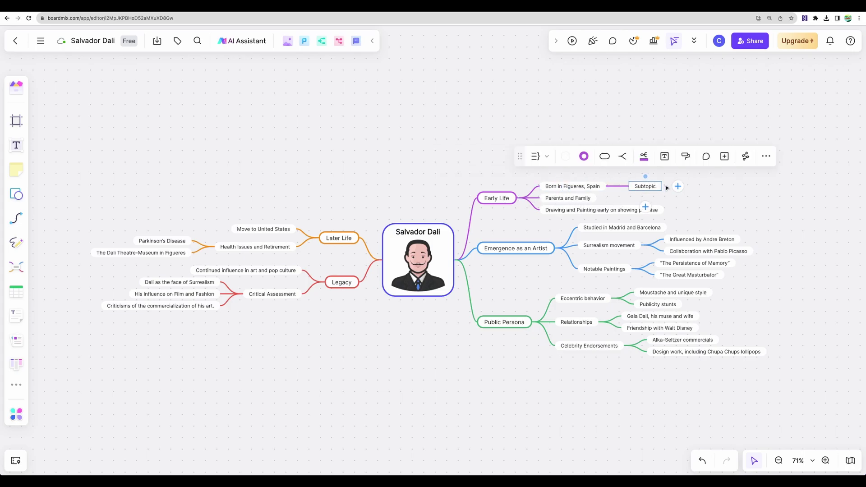
click(645, 207)
click(587, 210)
click(611, 181)
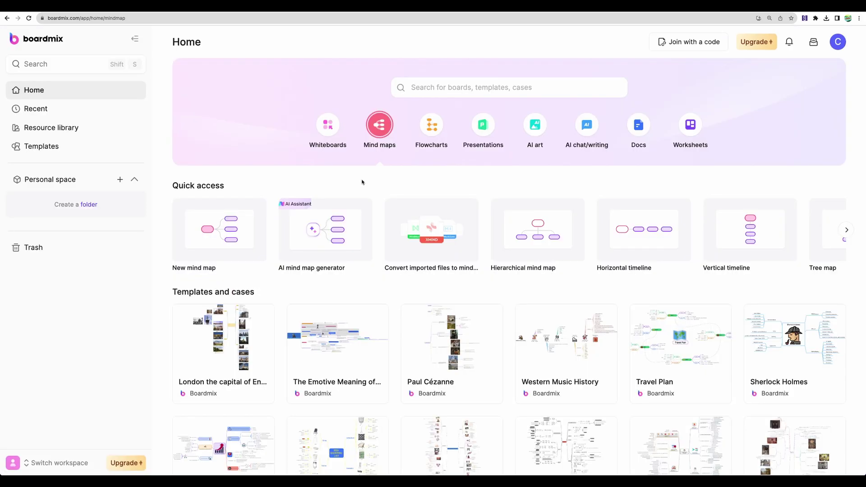
Create a board from the Western Music History mind map template and select its Conductus node.
click(847, 231)
scroll(486, 317, down, 2)
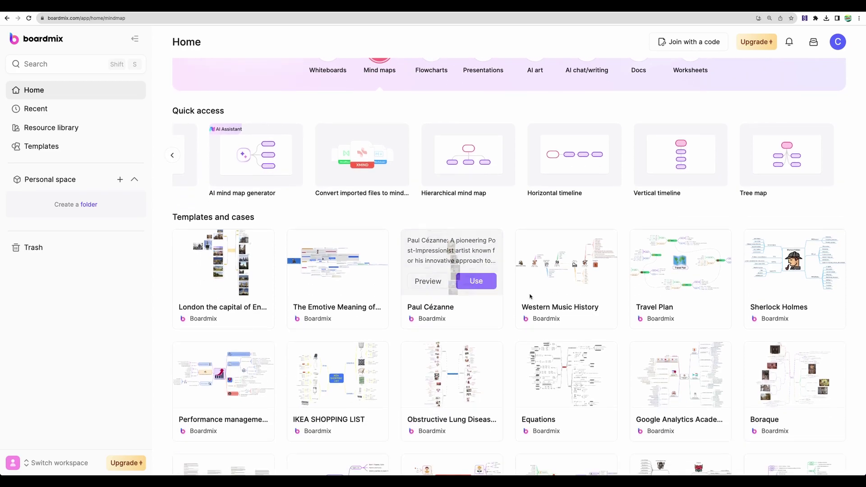
click(591, 281)
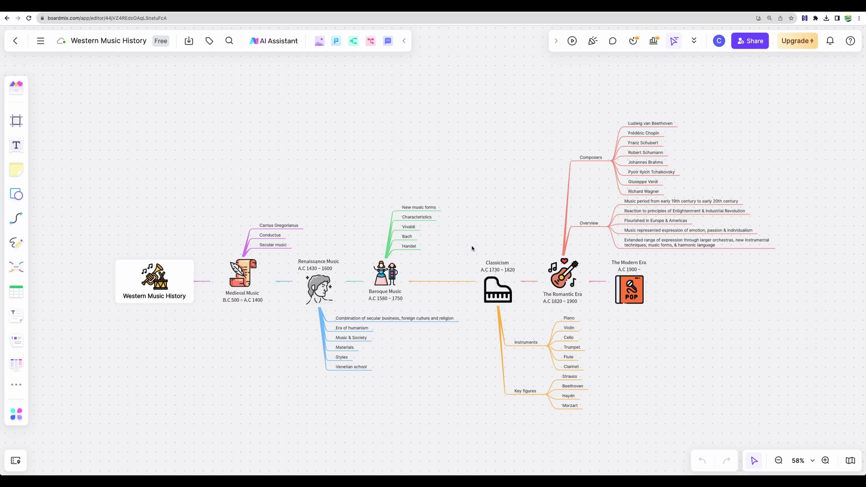
drag(458, 304, 450, 278)
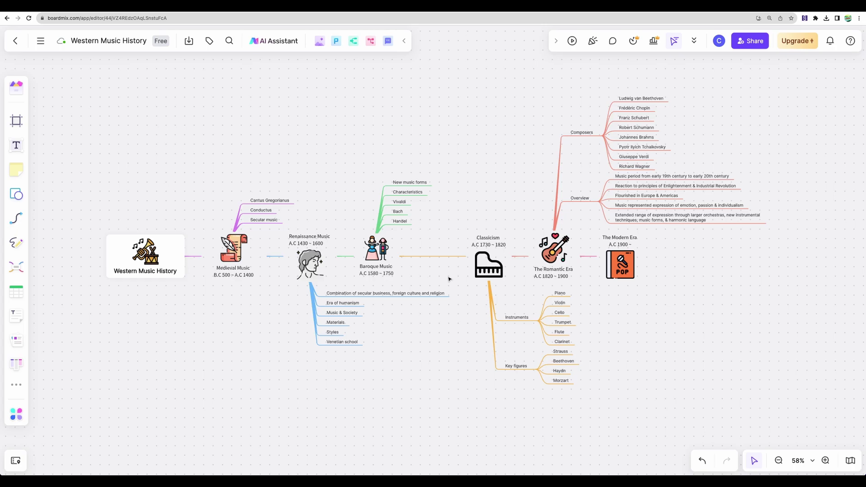
click(262, 210)
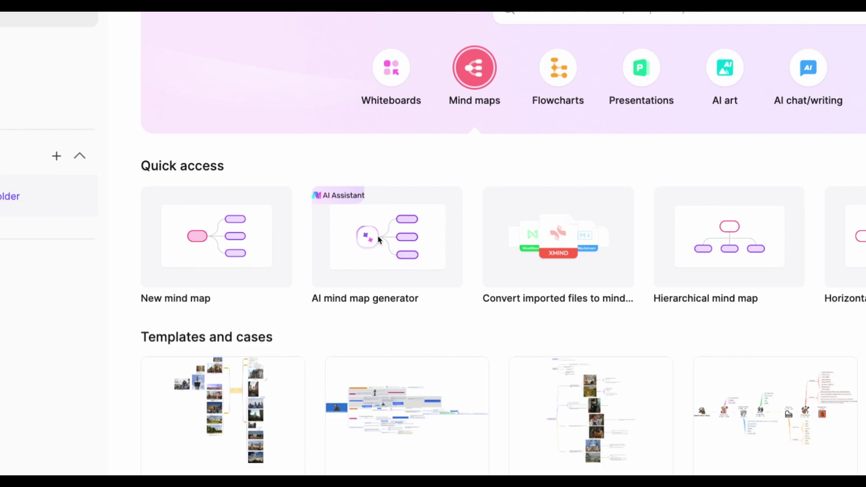
Dismiss the AI mind map limit notice, create a new board and scroll its template gallery.
click(377, 238)
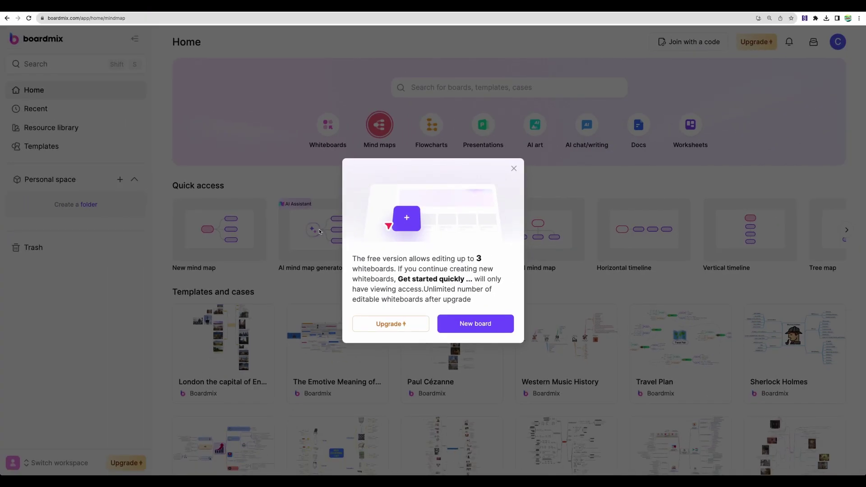
click(628, 387)
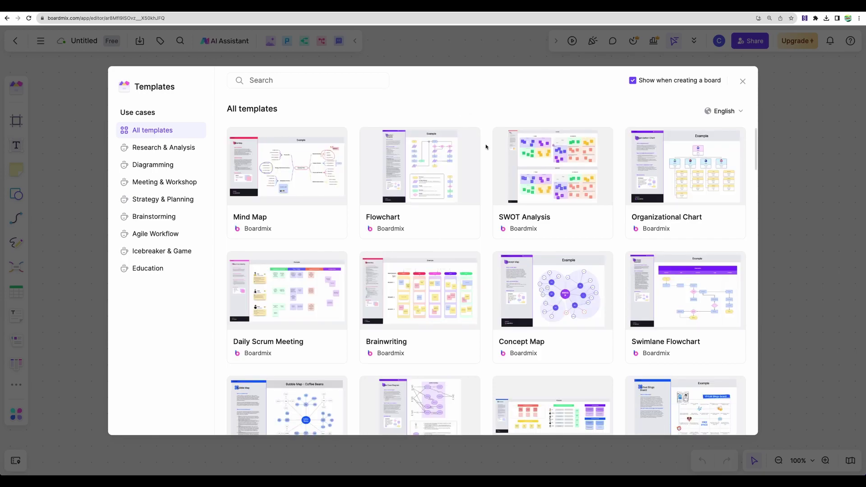
scroll(486, 147, down, 3)
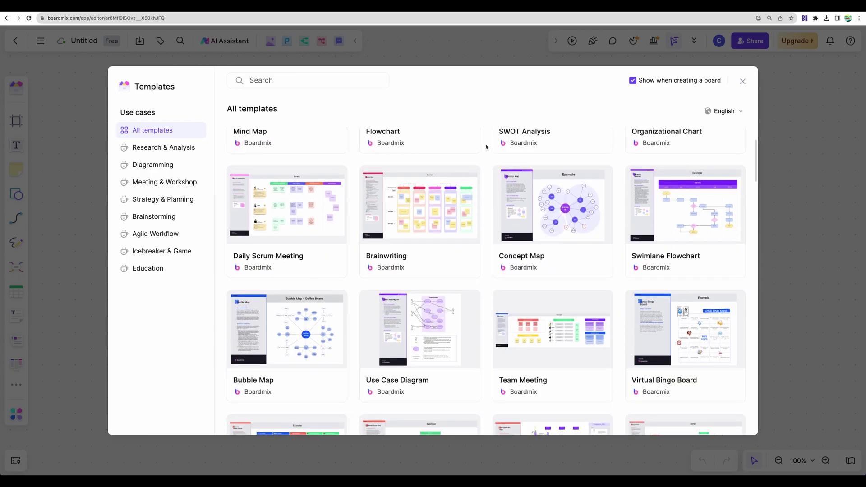
scroll(486, 146, down, 5)
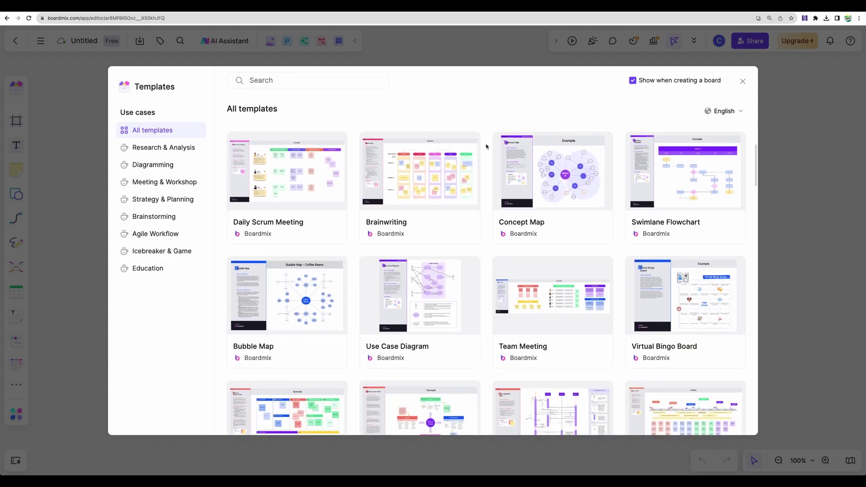
scroll(491, 207, down, 4)
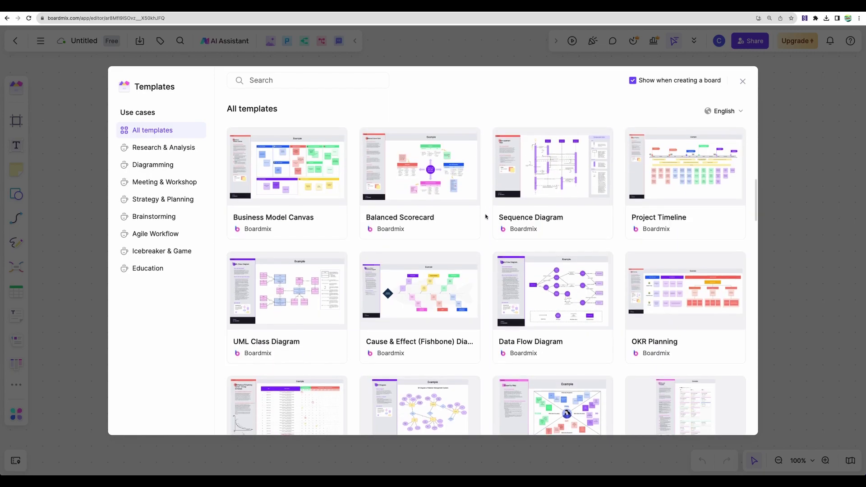
scroll(485, 217, down, 2)
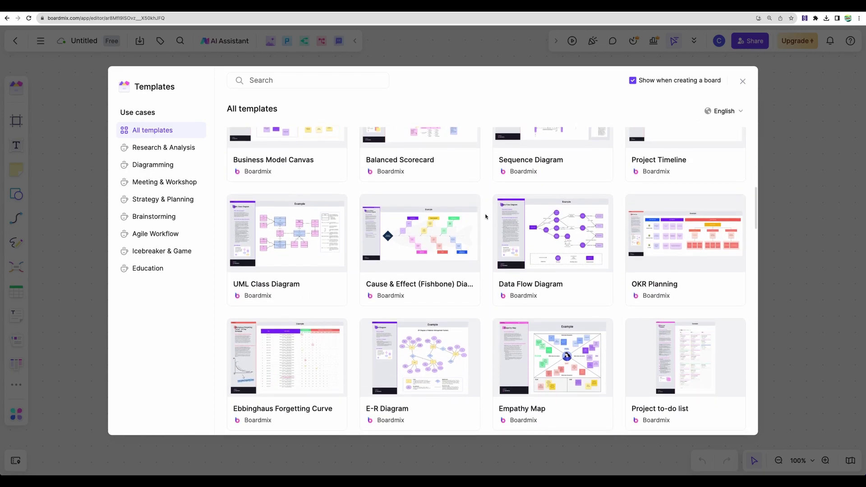
scroll(485, 181, up, 2)
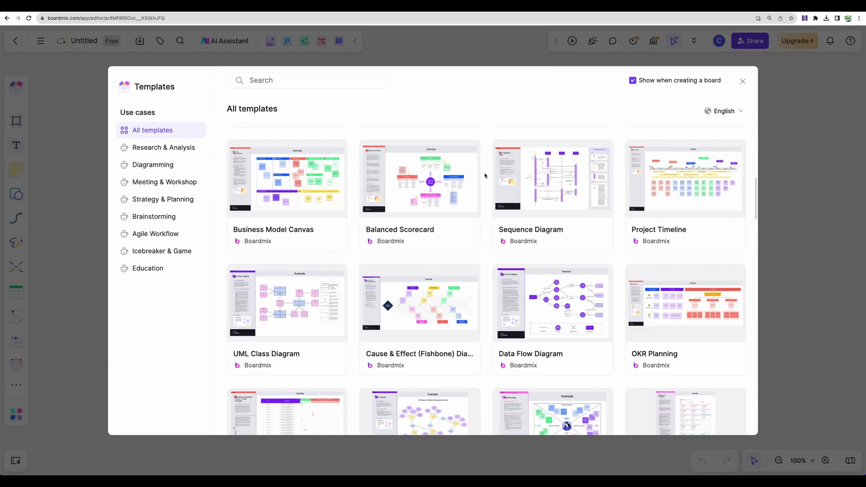
scroll(485, 175, down, 1)
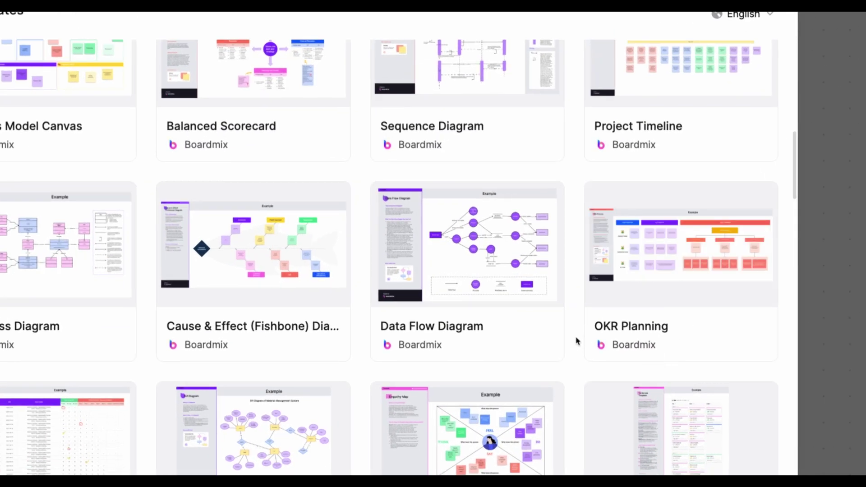
scroll(577, 340, up, 2)
mouse_move(679, 206)
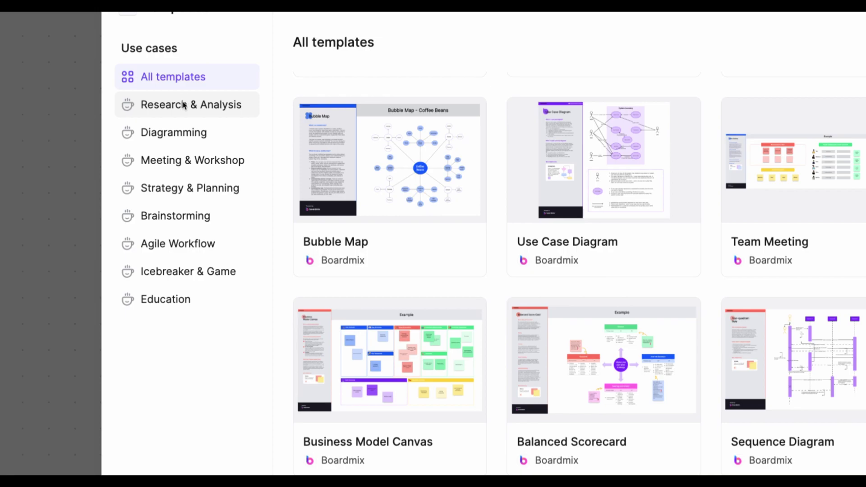
Browse Brainstorming, Agile Workflow and Icebreaker & Game, then use the Virtual Scavenger Hunt template.
click(176, 219)
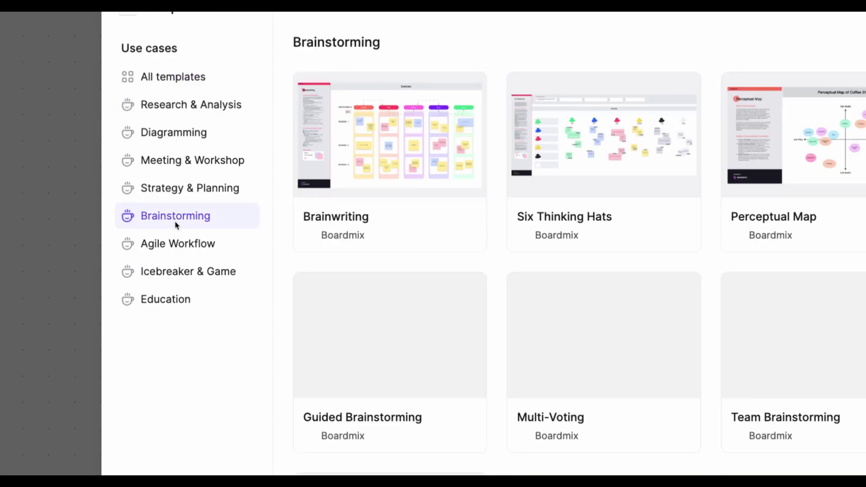
click(178, 243)
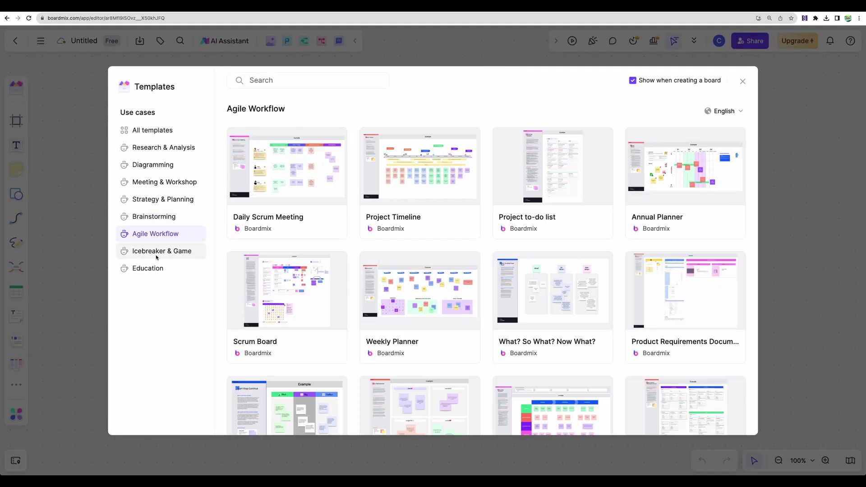
click(188, 271)
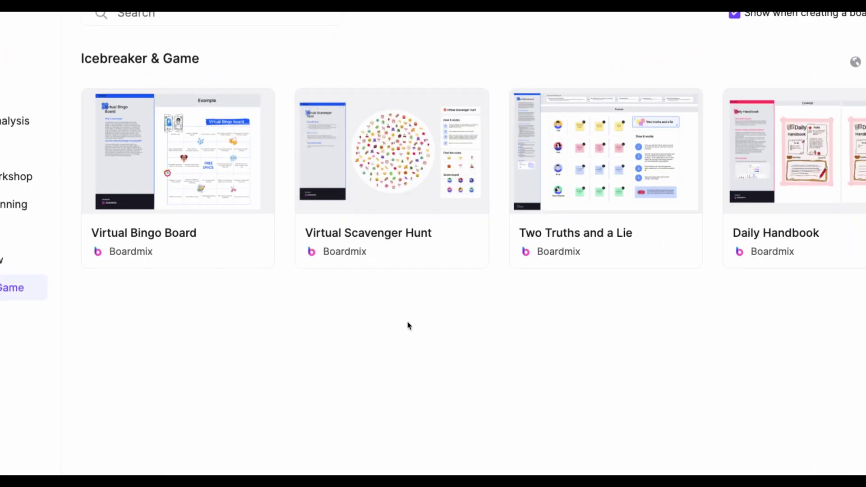
mouse_move(386, 163)
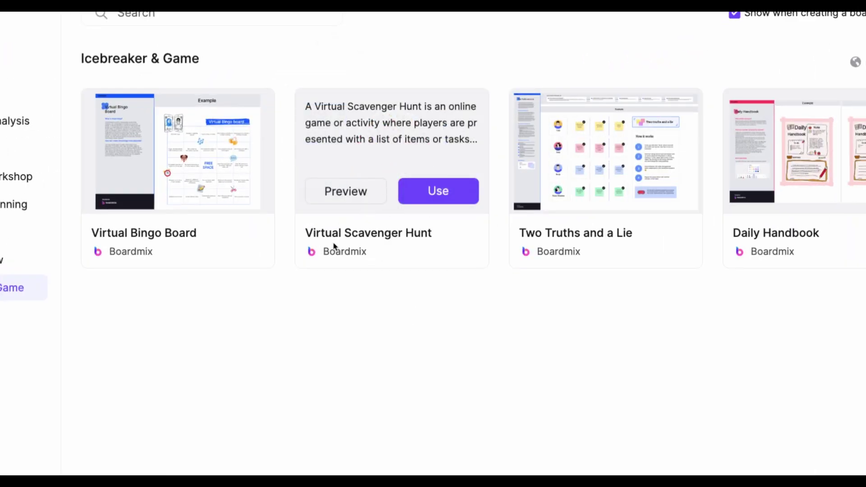
click(447, 191)
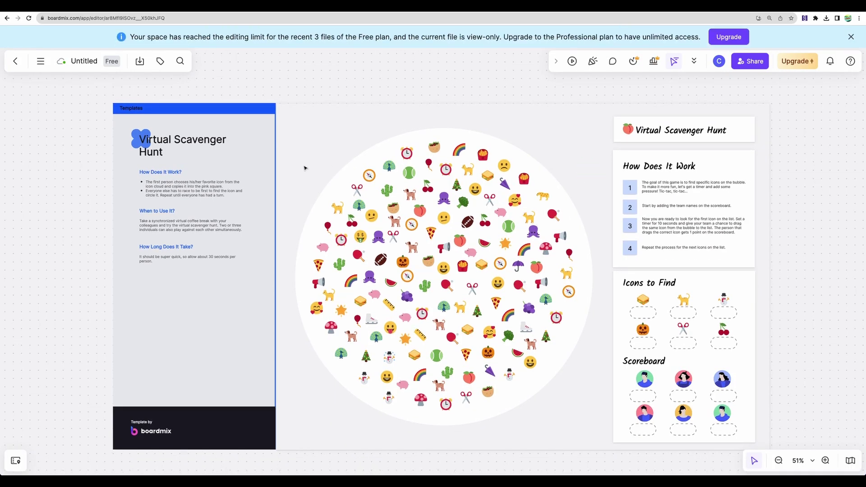
drag(312, 128, 311, 103)
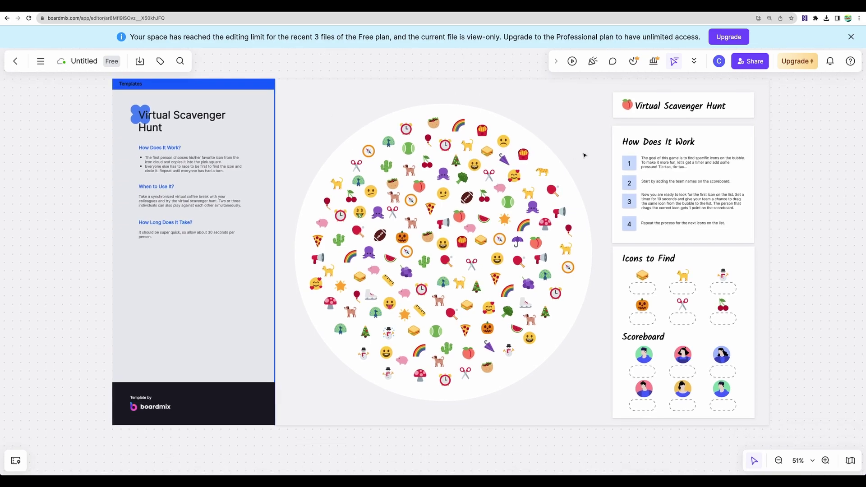
Leave the scavenger hunt board for Home, view Mind maps, then return to Whiteboards.
click(572, 128)
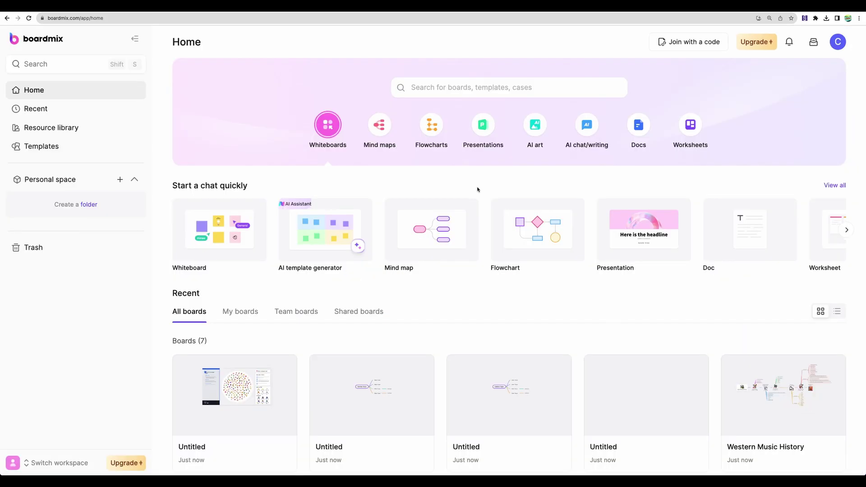
click(380, 125)
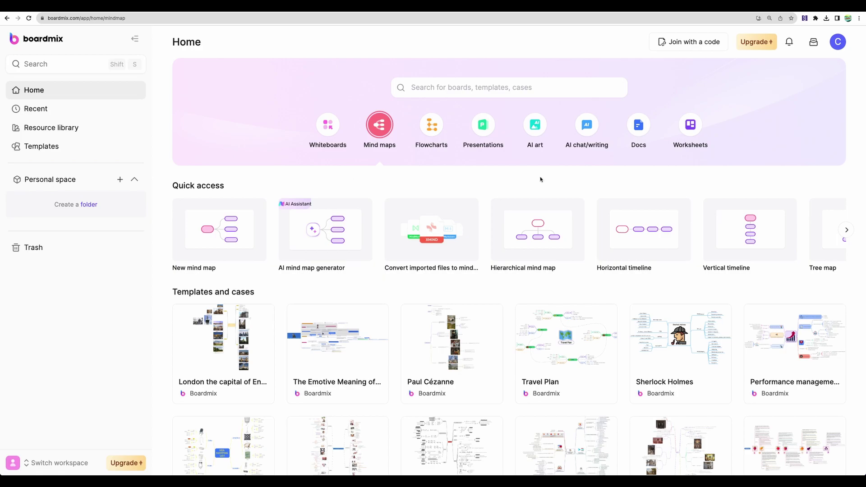
click(328, 124)
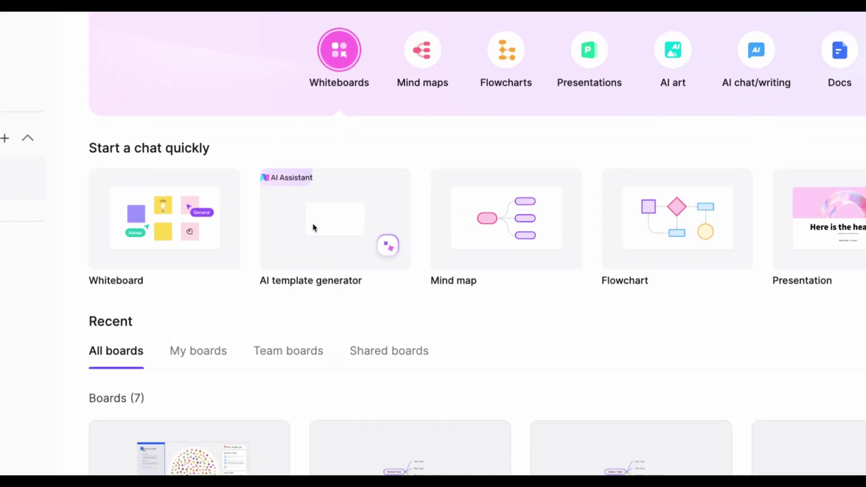
Generate a Microsoft business model canvas on a new board with the AI template generator.
click(315, 228)
click(563, 373)
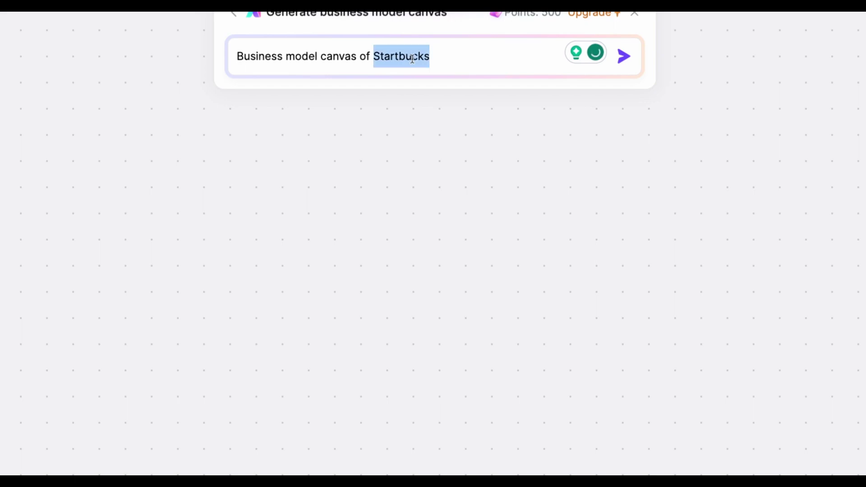
text(Microsoft)
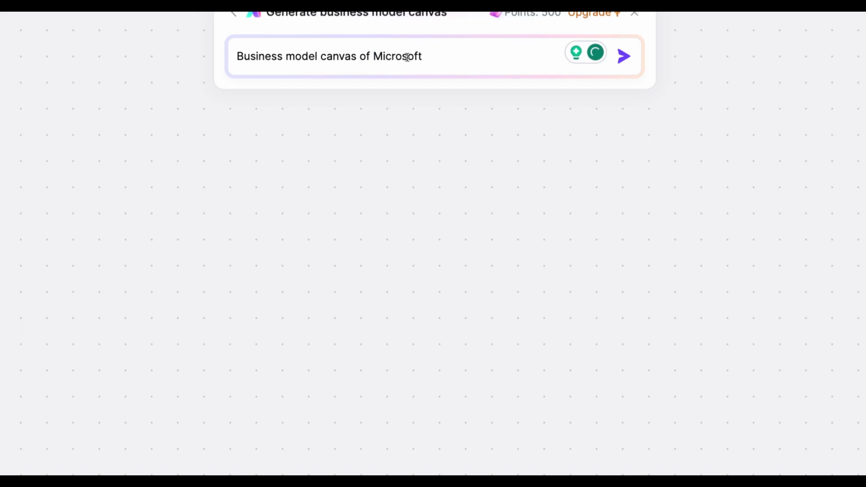
click(624, 56)
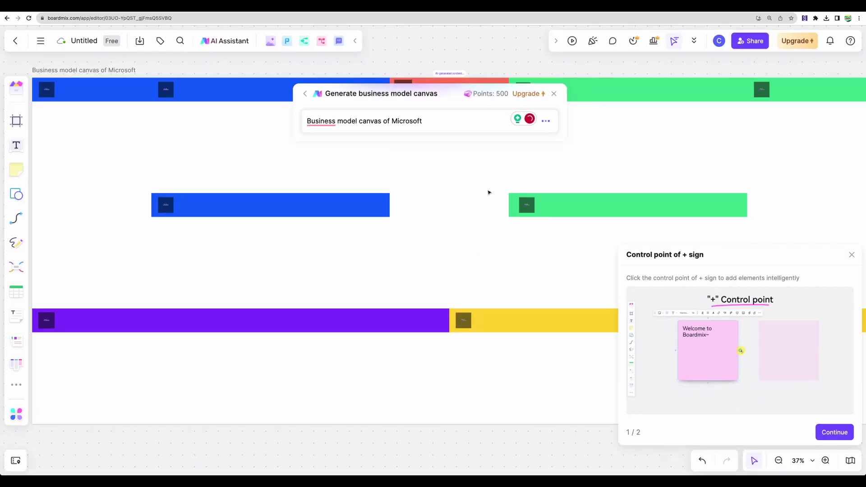
Pan around the Microsoft canvas to inspect its sections, including Value proposition.
click(558, 68)
drag(321, 87, 326, 83)
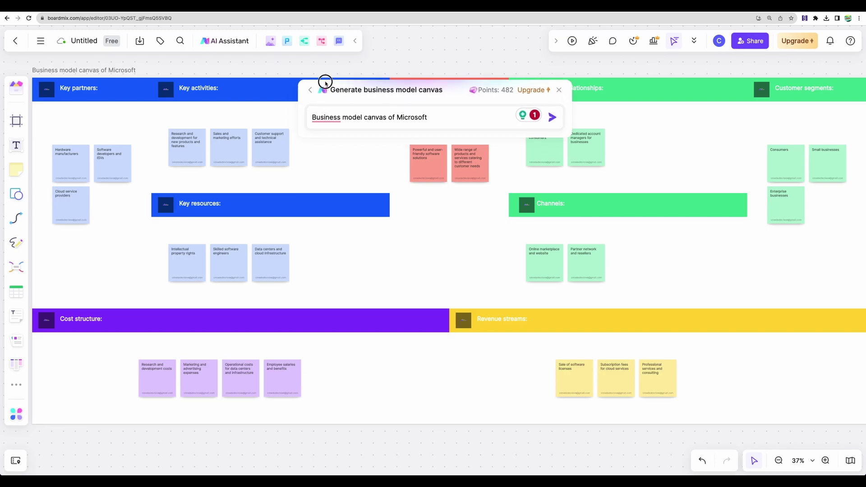
scroll(377, 248, down, 3)
scroll(377, 248, up, 5)
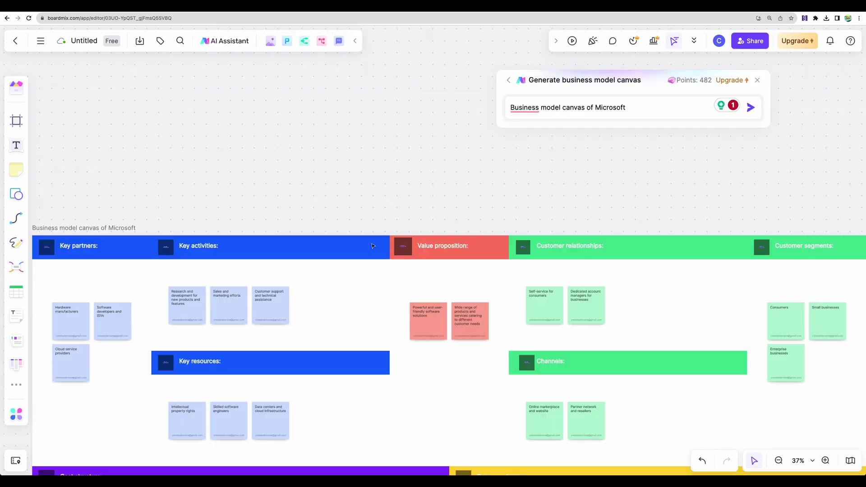
scroll(464, 318, up, 3)
click(464, 317)
scroll(464, 317, right, 10)
scroll(464, 318, down, 3)
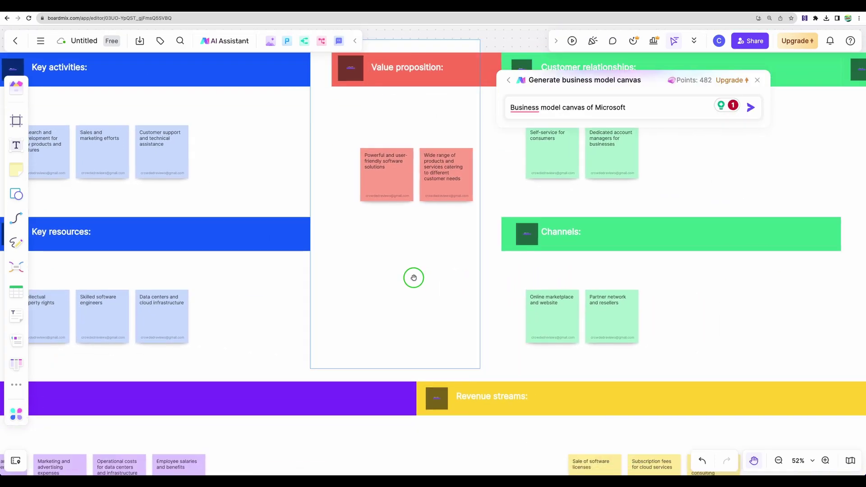
scroll(471, 245, left, 10)
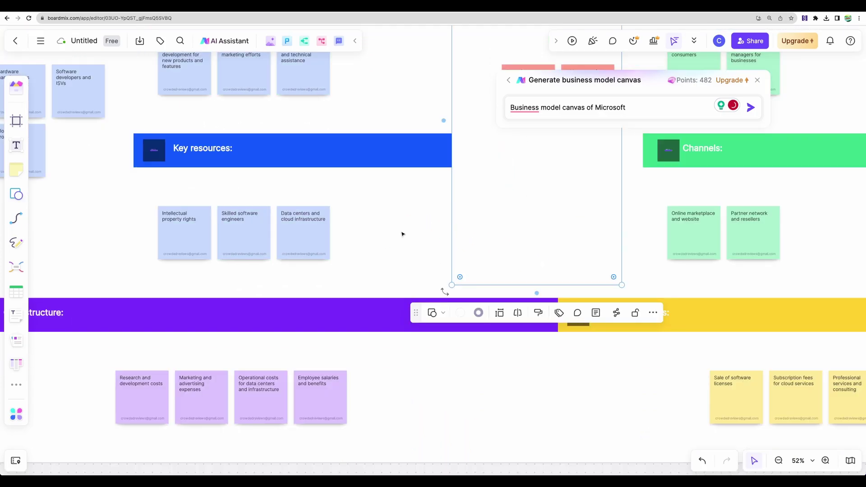
scroll(403, 233, right, 5)
scroll(471, 173, up, 3)
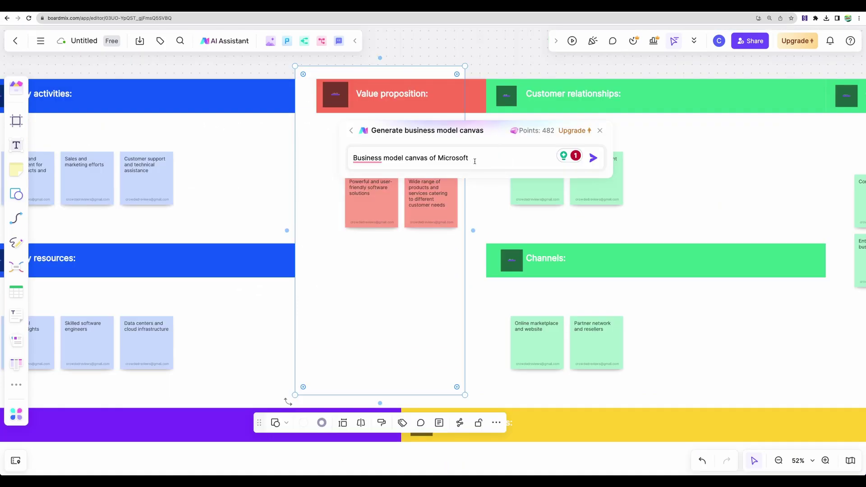
Replace the AI panel prompt with 'add Gaming Division' and send it.
drag(479, 160, 328, 160)
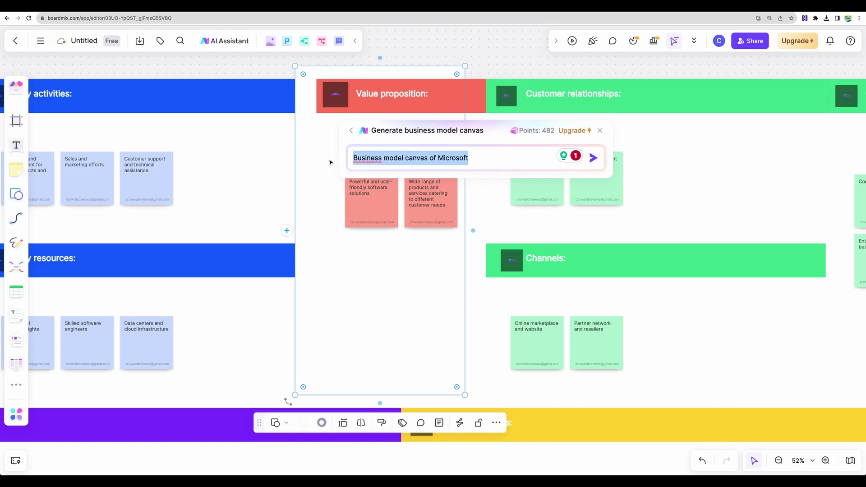
text(add Gaming Division)
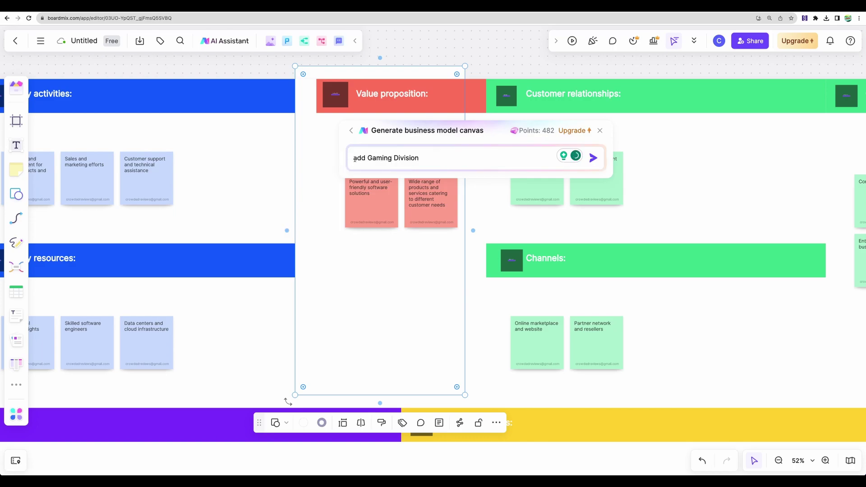
drag(355, 159, 454, 160)
click(593, 158)
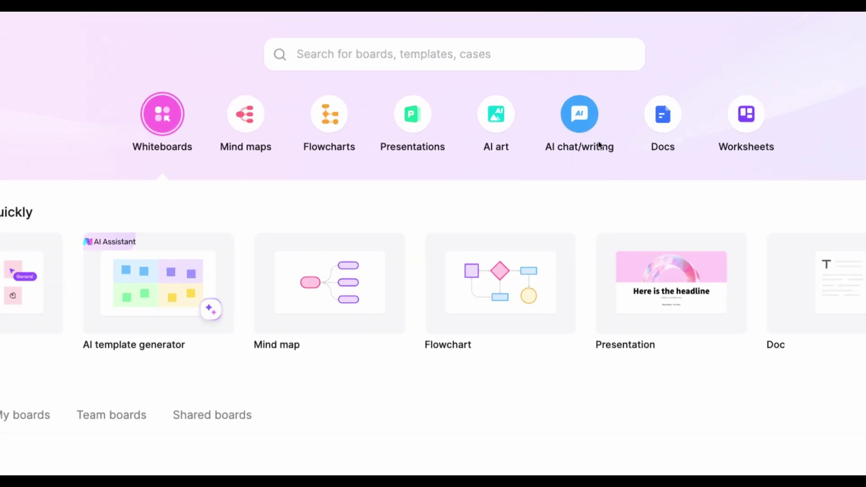
Start a Career counselor chat in AI chat/writing, then begin a new AI chatbot chat.
click(589, 119)
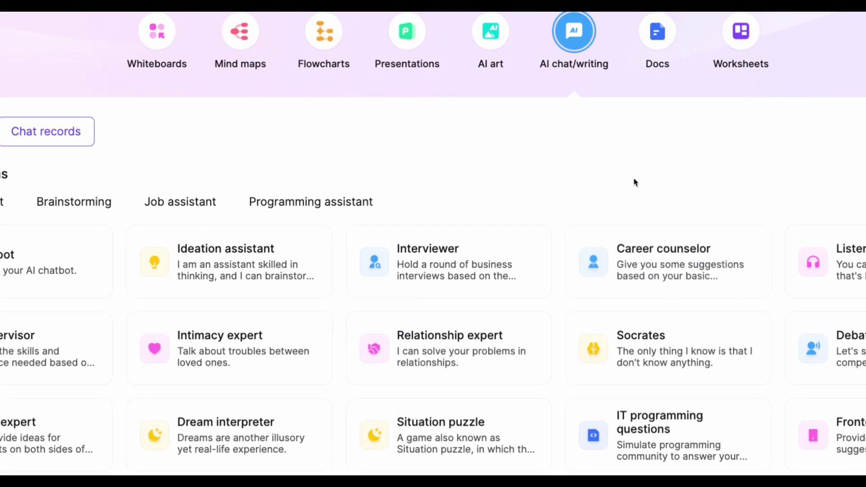
mouse_move(644, 273)
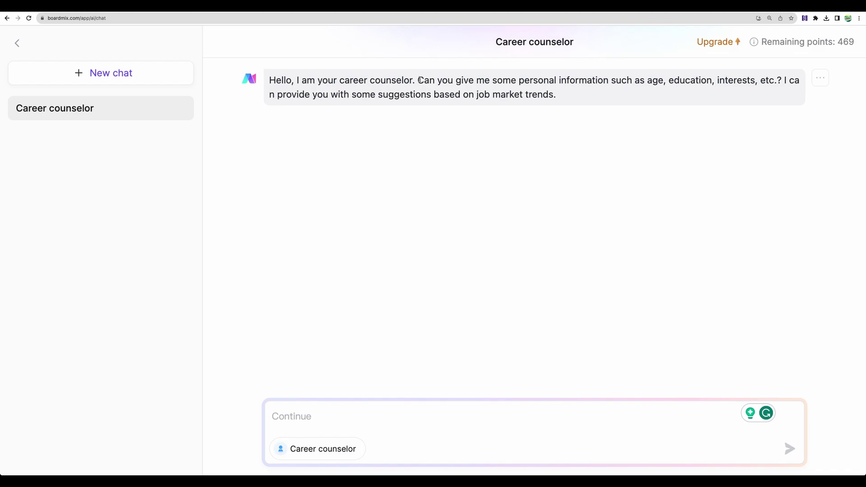
mouse_move(421, 80)
mouse_down()
mouse_move(559, 93)
mouse_move(422, 80)
mouse_up()
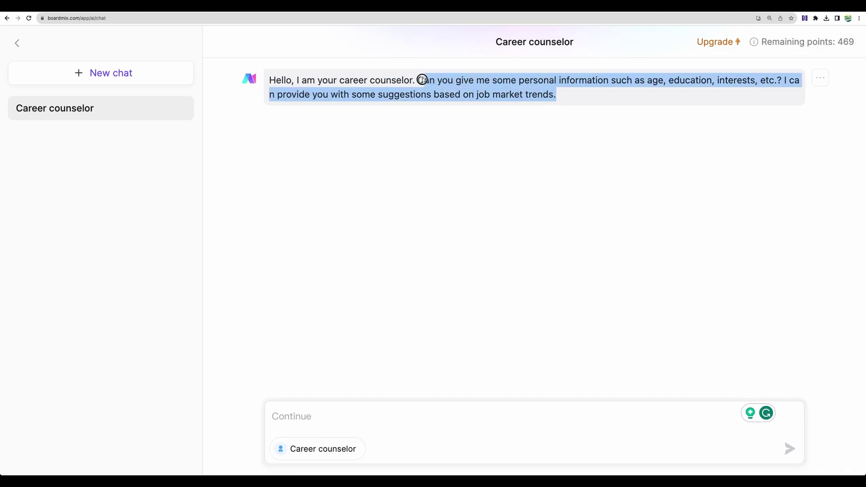
click(157, 84)
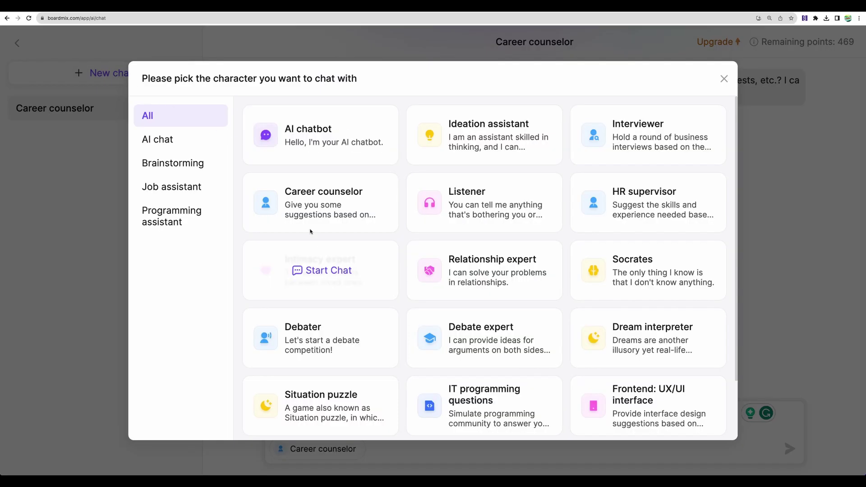
click(307, 136)
Ask the AI chatbot for a random person description and copy its Marketing Manager profile reply.
click(448, 412)
text(give me a random person description to provide that to a career counseling software)
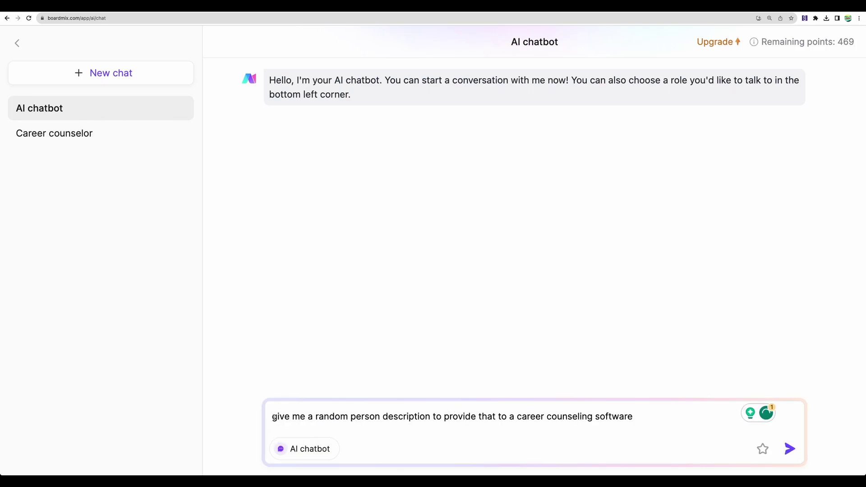
drag(274, 417, 662, 418)
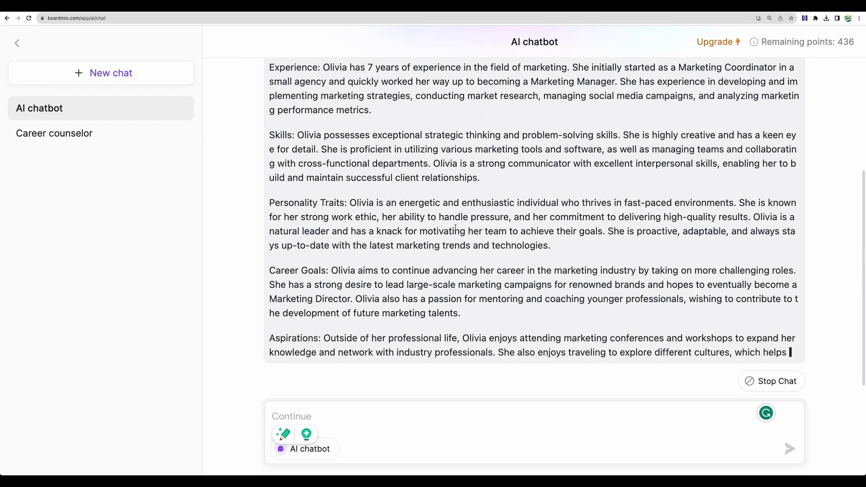
scroll(454, 235, up, 5)
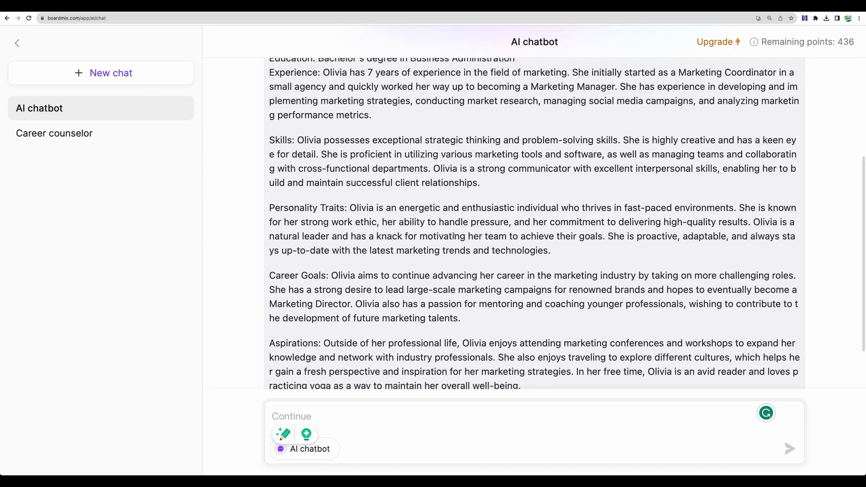
click(797, 151)
click(772, 165)
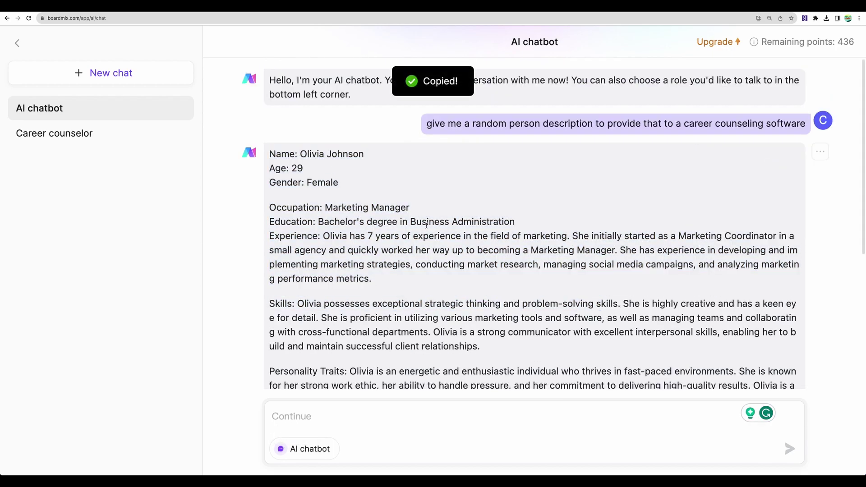
Send the copied profile to the Career counselor chat, then go back after the input-limit rejection.
click(69, 134)
click(315, 414)
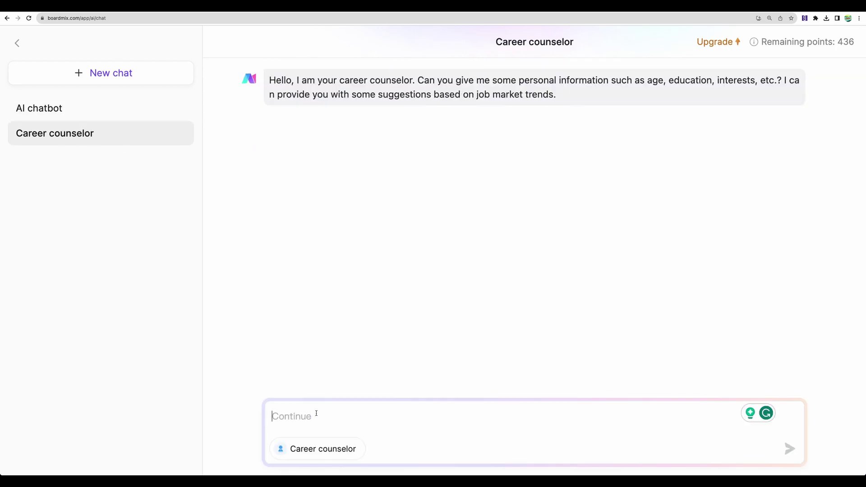
key(super+v)
click(790, 449)
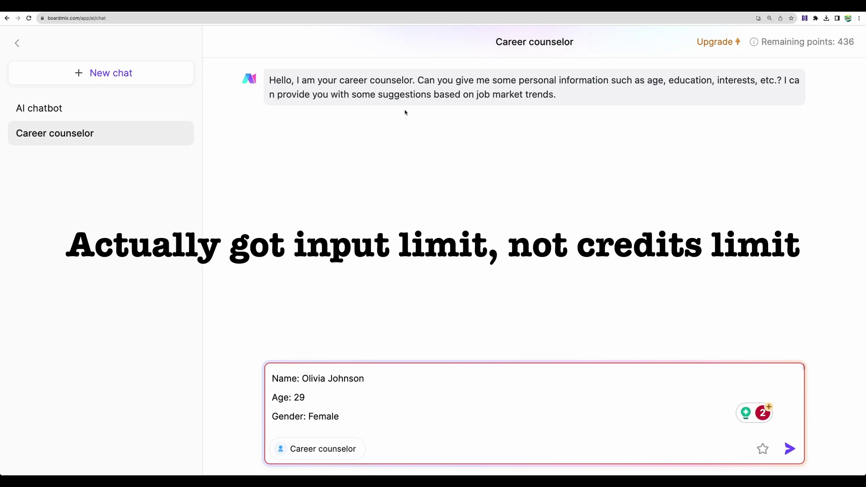
click(17, 43)
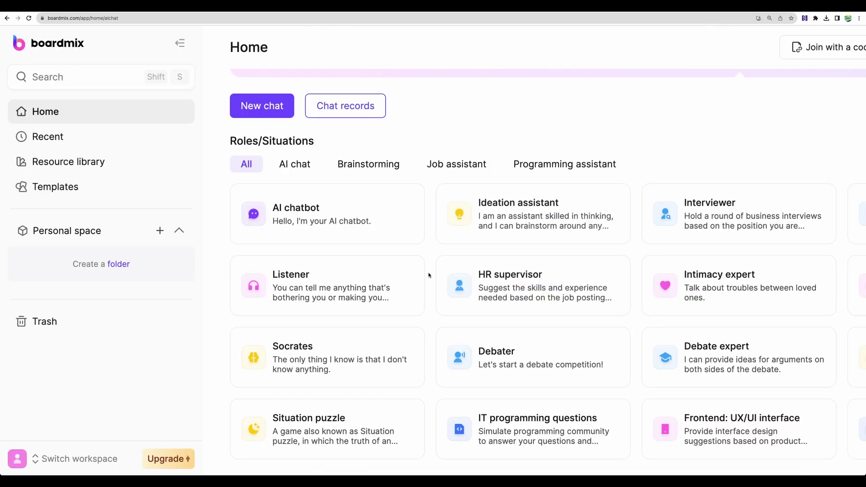
Zoom the page out and create a new board from the Whiteboards section.
scroll(429, 276, up, 3)
scroll(429, 276, down, 3)
scroll(292, 116, up, 3)
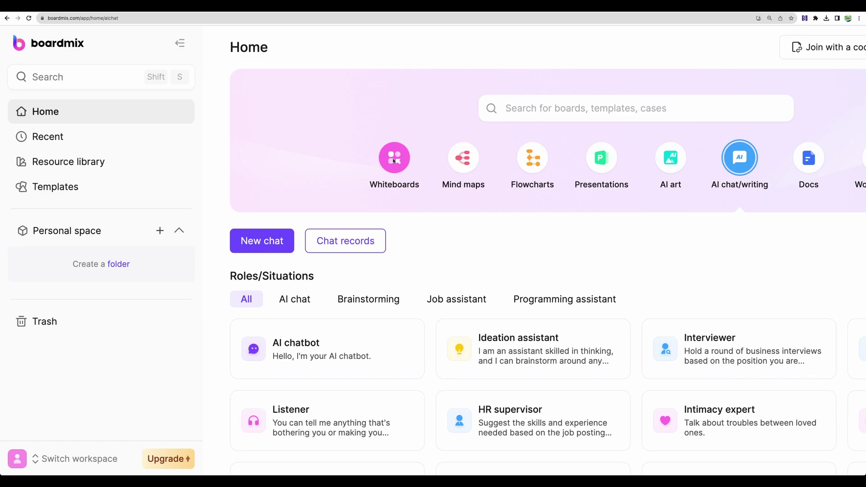
key(ctrl+minus)
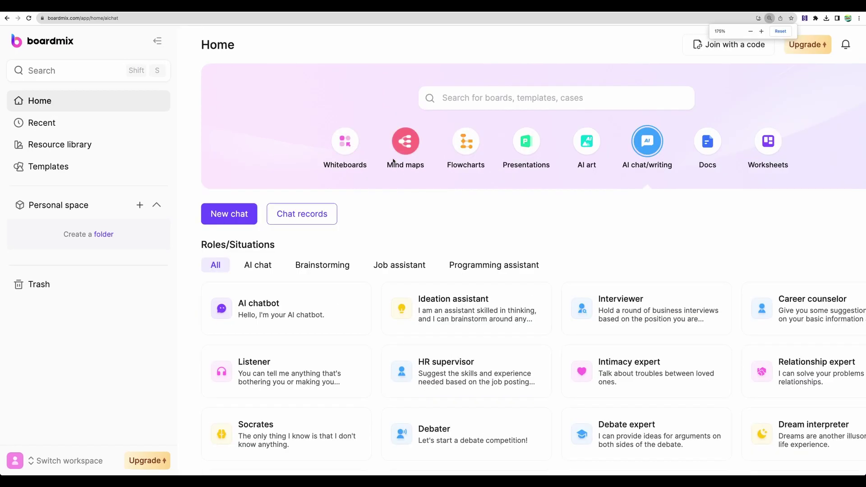
click(345, 142)
click(253, 268)
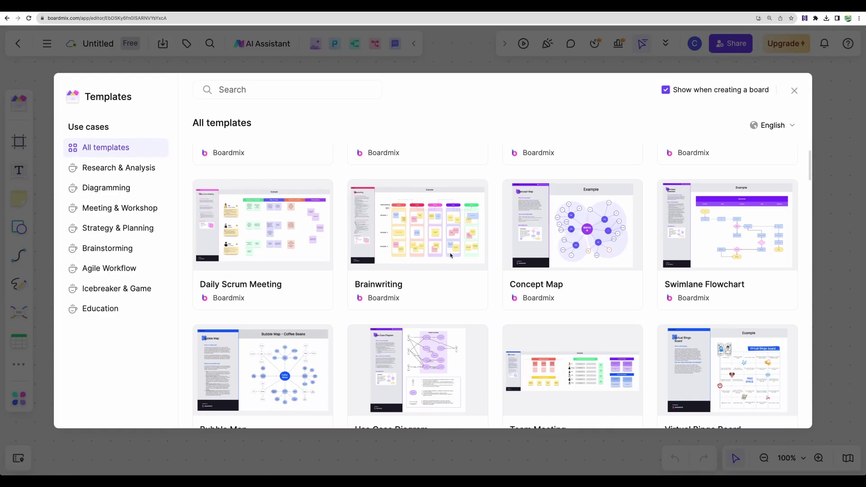
Scroll down through the whiteboard's full template gallery.
scroll(431, 256, down, 15)
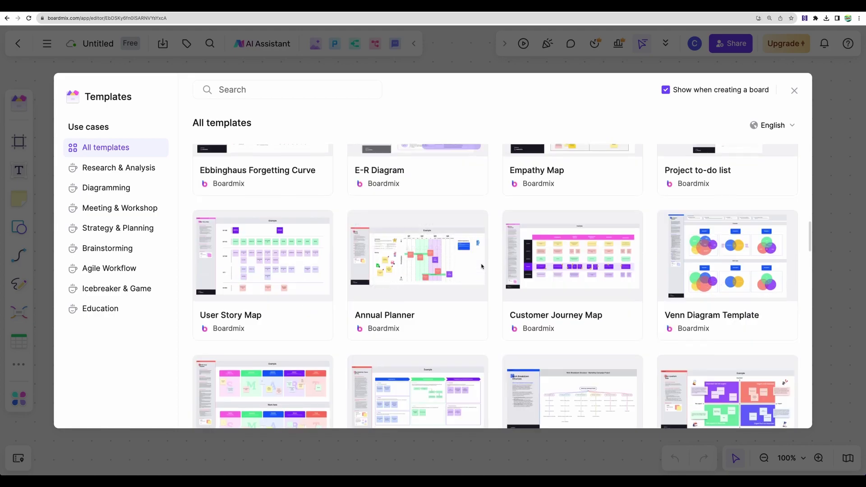
scroll(482, 266, down, 5)
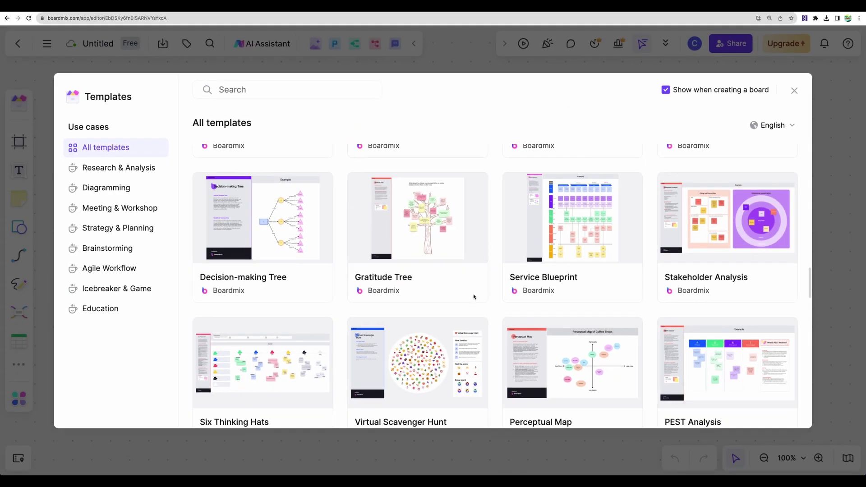
scroll(587, 334, down, 7)
scroll(496, 289, down, 2)
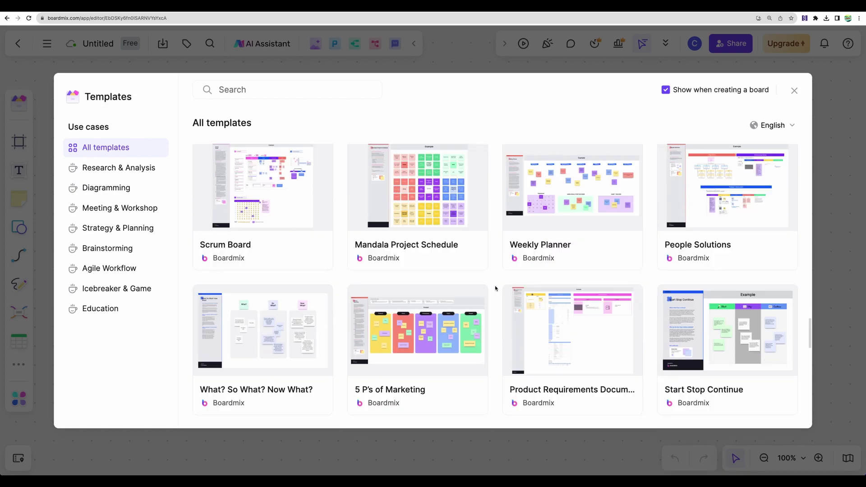
scroll(494, 289, down, 10)
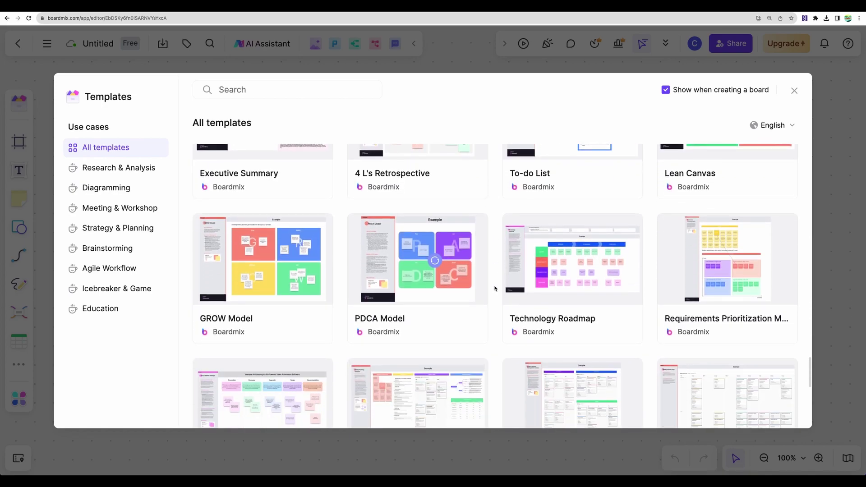
scroll(495, 271, down, 10)
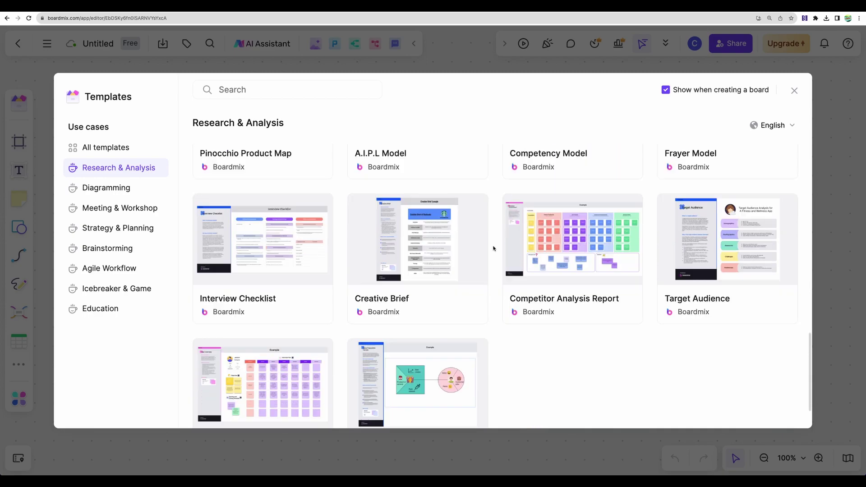
scroll(496, 269, down, 15)
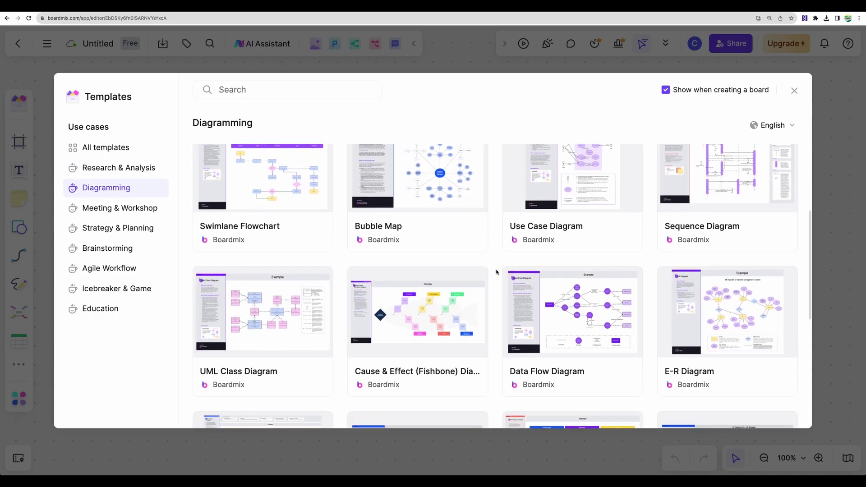
scroll(490, 278, down, 3)
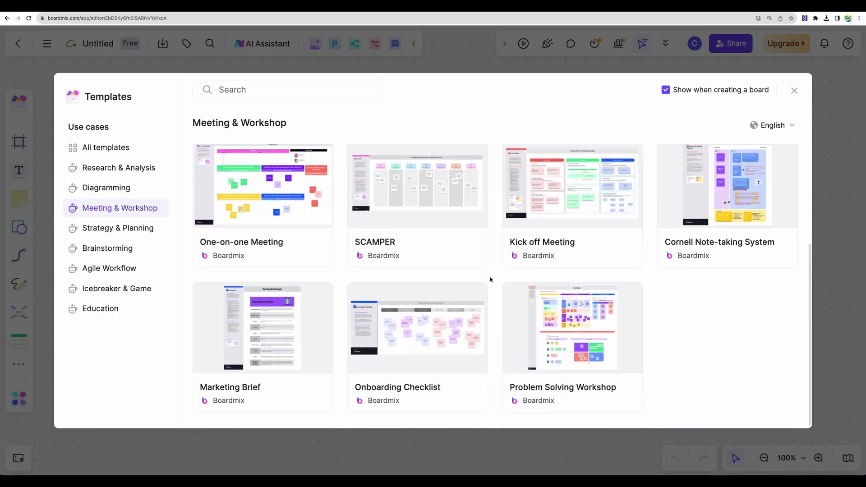
scroll(495, 283, down, 8)
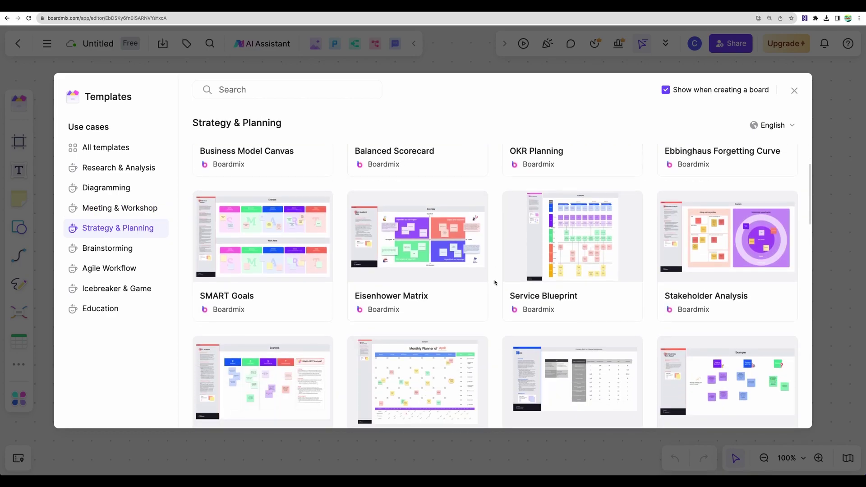
Browse the Agile Workflow, Icebreaker & Game and Education template categories.
scroll(495, 284, down, 10)
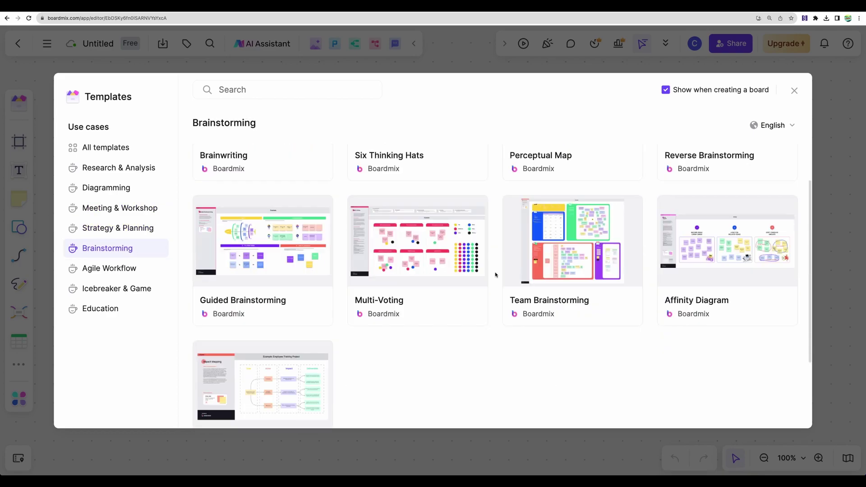
click(147, 270)
scroll(493, 297, down, 5)
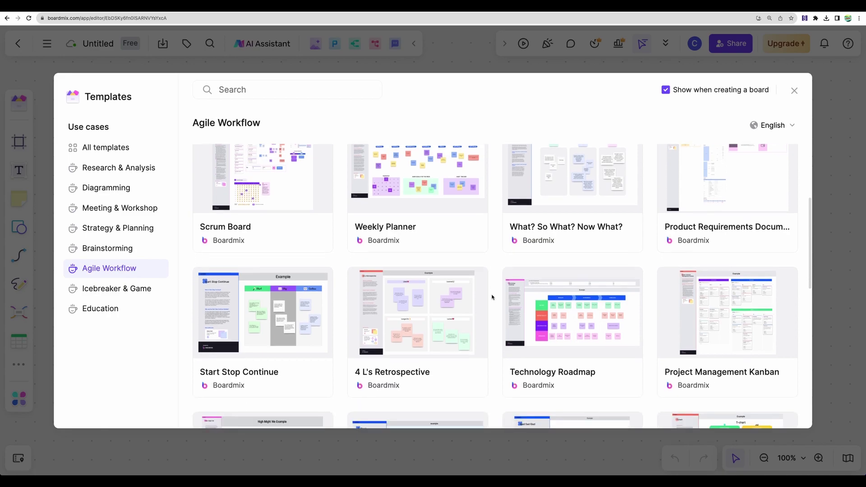
scroll(492, 298, down, 3)
scroll(492, 298, up, 12)
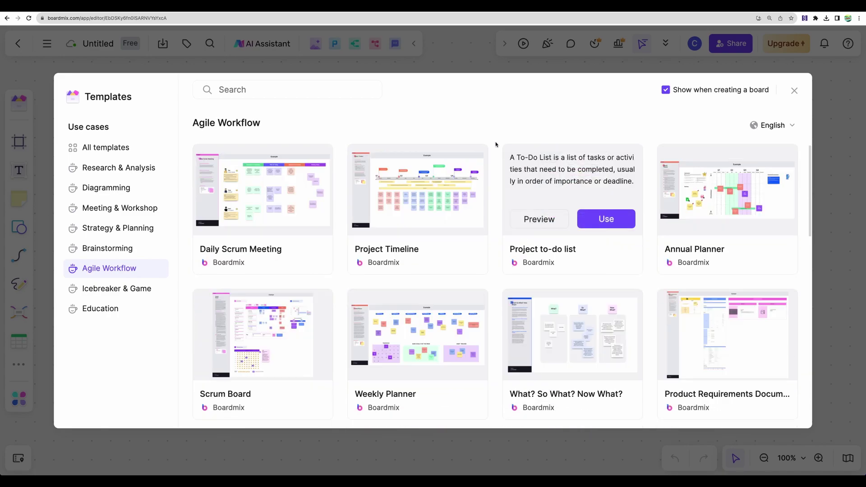
mouse_move(446, 168)
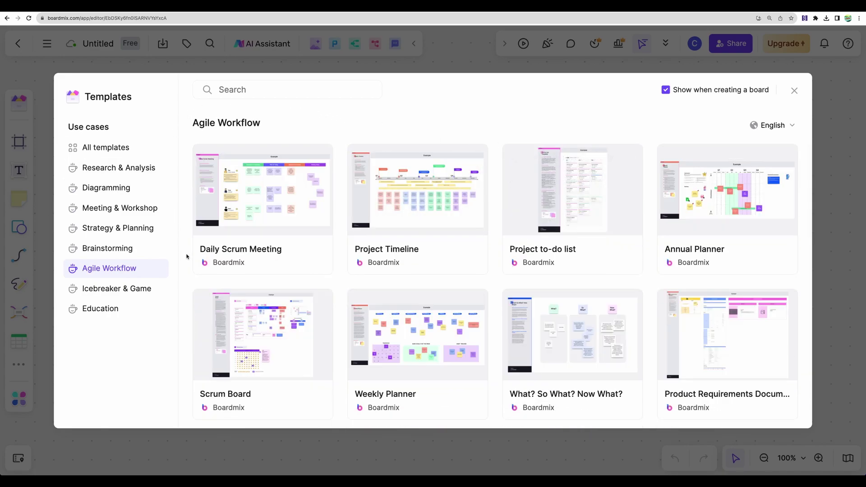
click(163, 289)
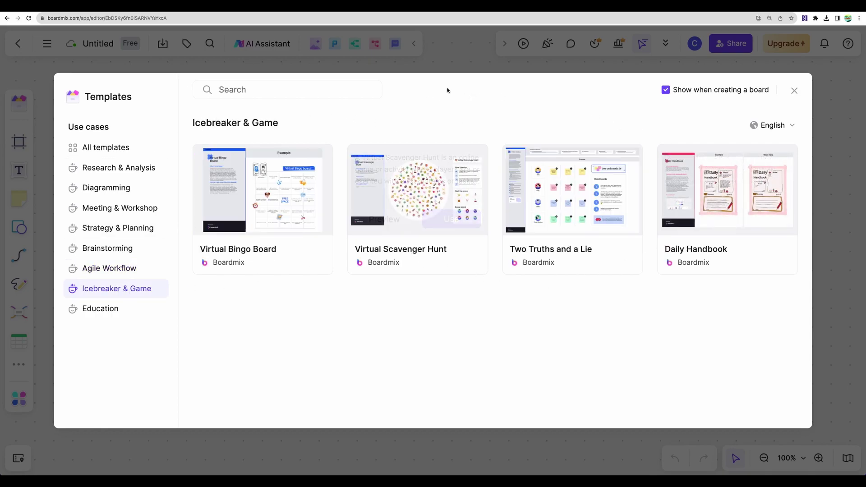
click(100, 309)
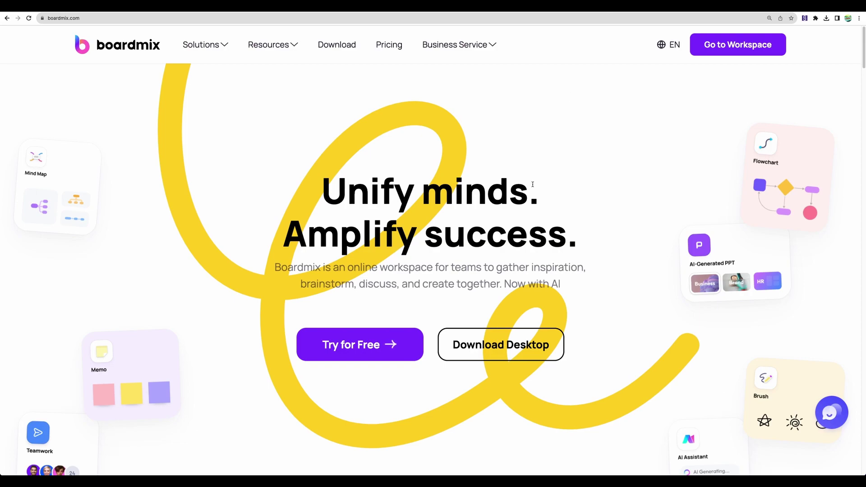
Preview the homepage's Flowchart, Organizational Chart, Fishbone and UML Class Diagram examples, then scroll to the brainstorm demo.
scroll(533, 185, down, 15)
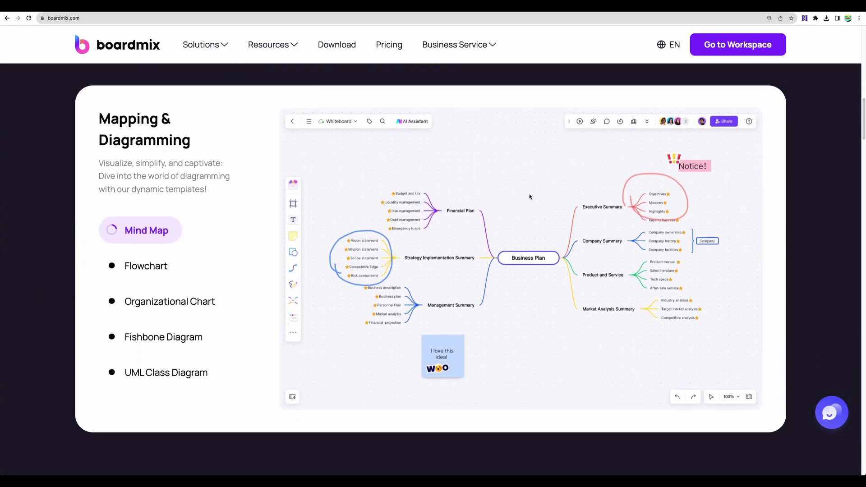
scroll(530, 196, down, 1)
scroll(406, 226, up, 1)
click(153, 270)
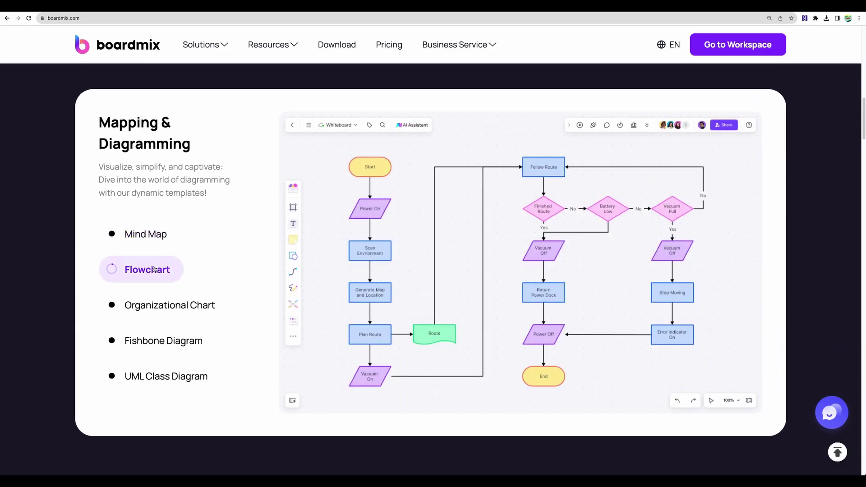
click(159, 304)
click(158, 343)
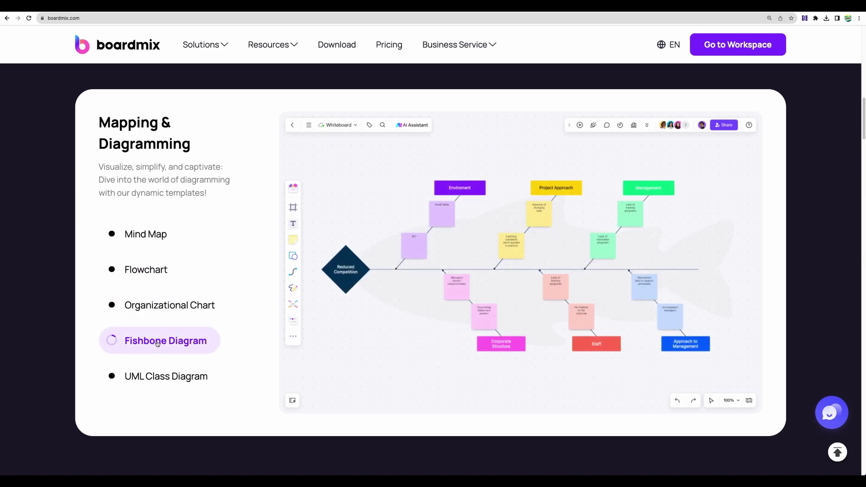
click(157, 377)
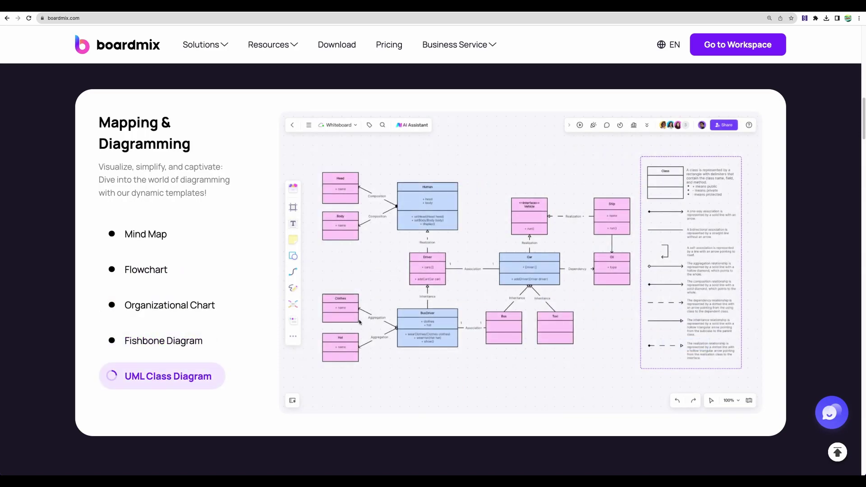
scroll(360, 324, down, 5)
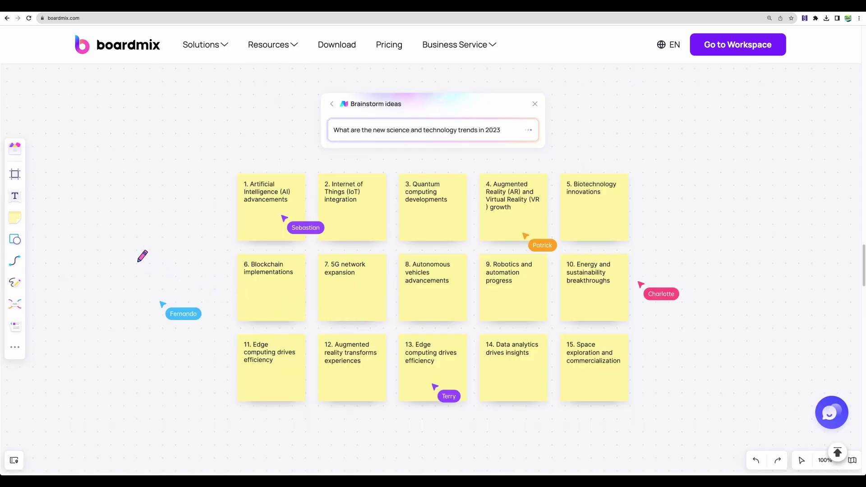